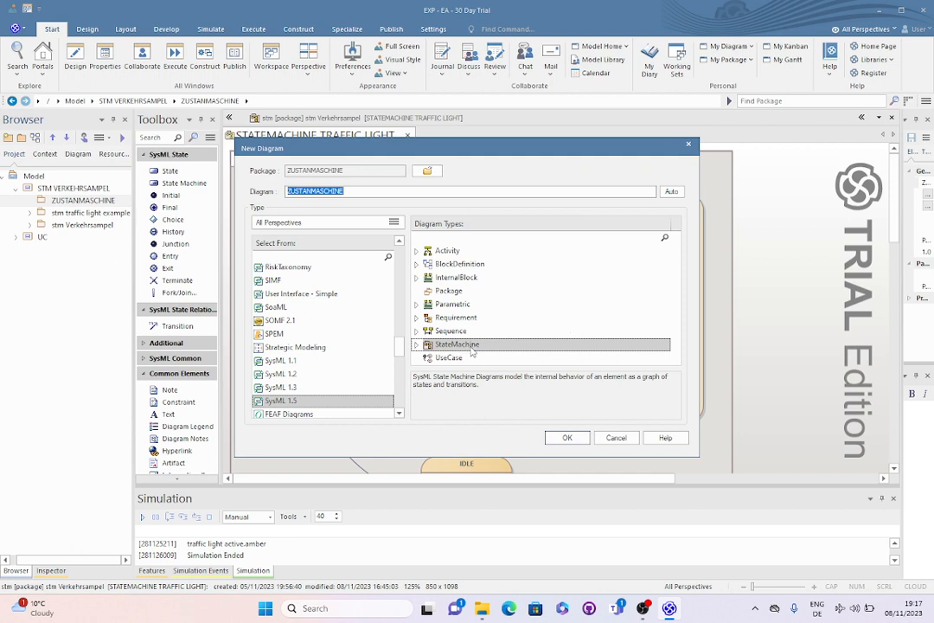
# Create the SysML 1.5 StateMachine diagram named ZUSTANMASCHINE and place a first state in its upper part
pyautogui.moveTo(346, 190); pyautogui.dragTo(291, 190)
pyautogui.click(567, 439)
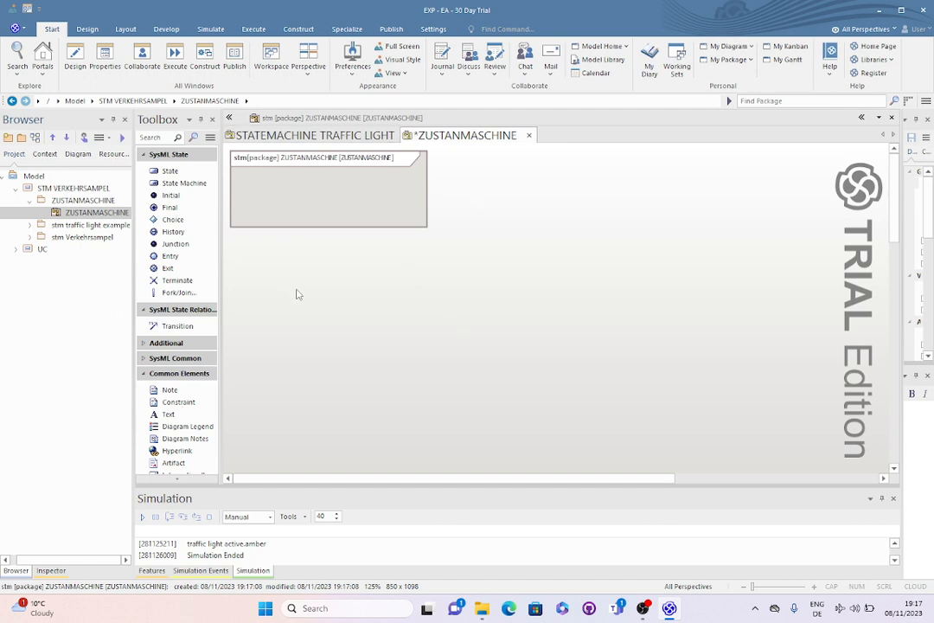
pyautogui.click(171, 171)
pyautogui.click(345, 189)
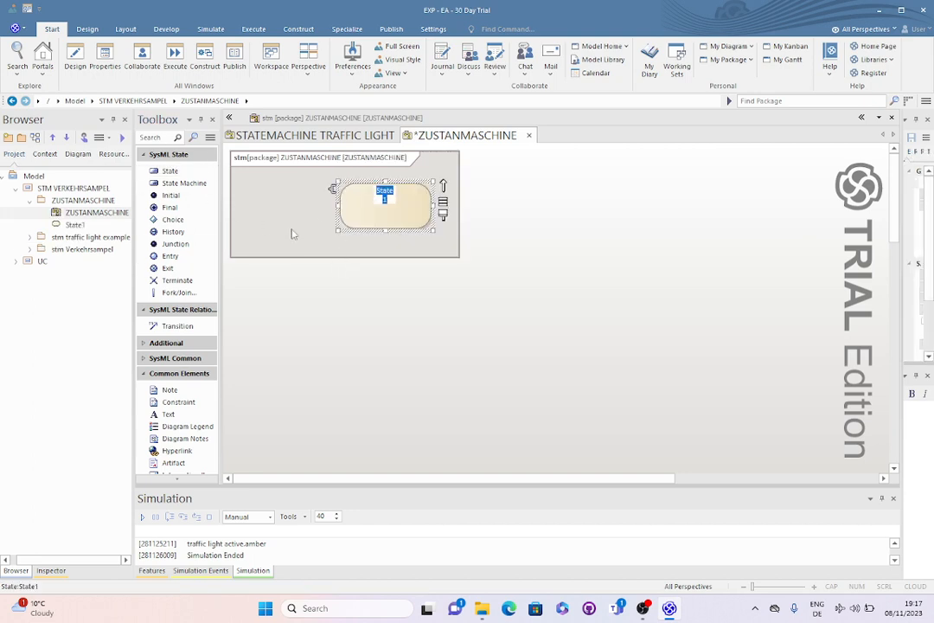
pyautogui.click(444, 233)
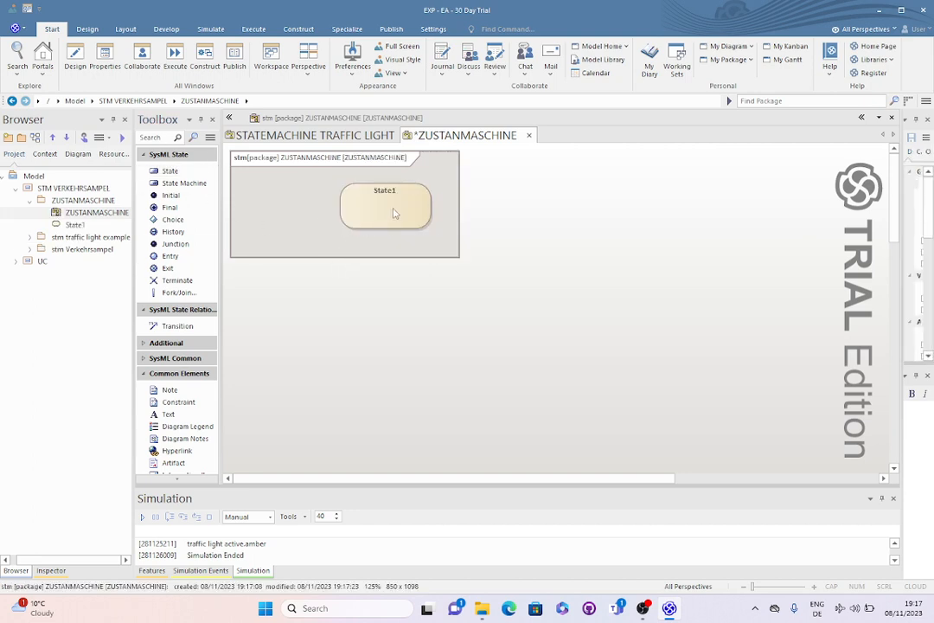
pyautogui.moveTo(392, 208); pyautogui.dragTo(346, 218)
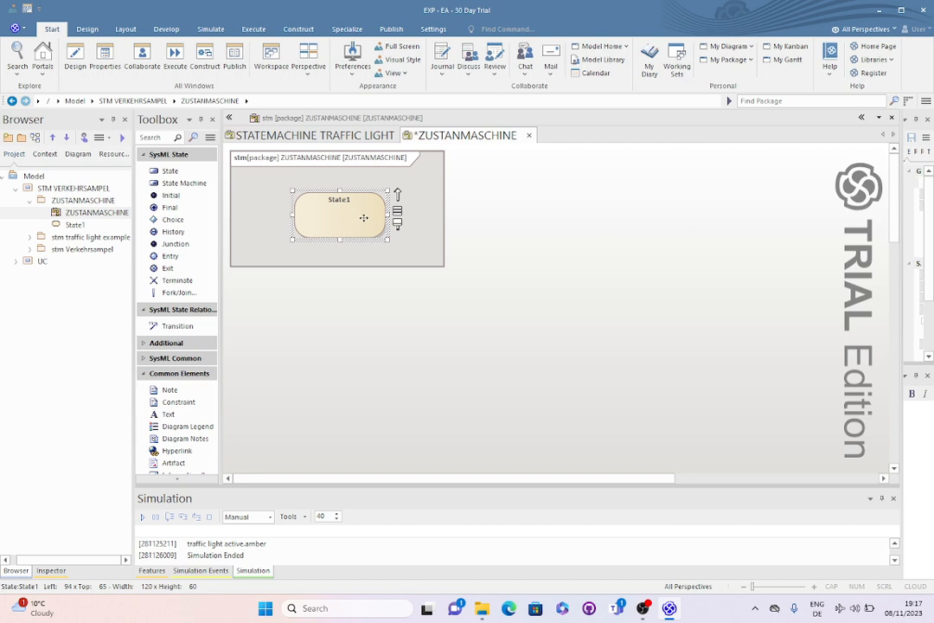
# Open State1's operations in an enlarged Features area and set its entry behavior to "start timer"
pyautogui.rightClick(365, 219)
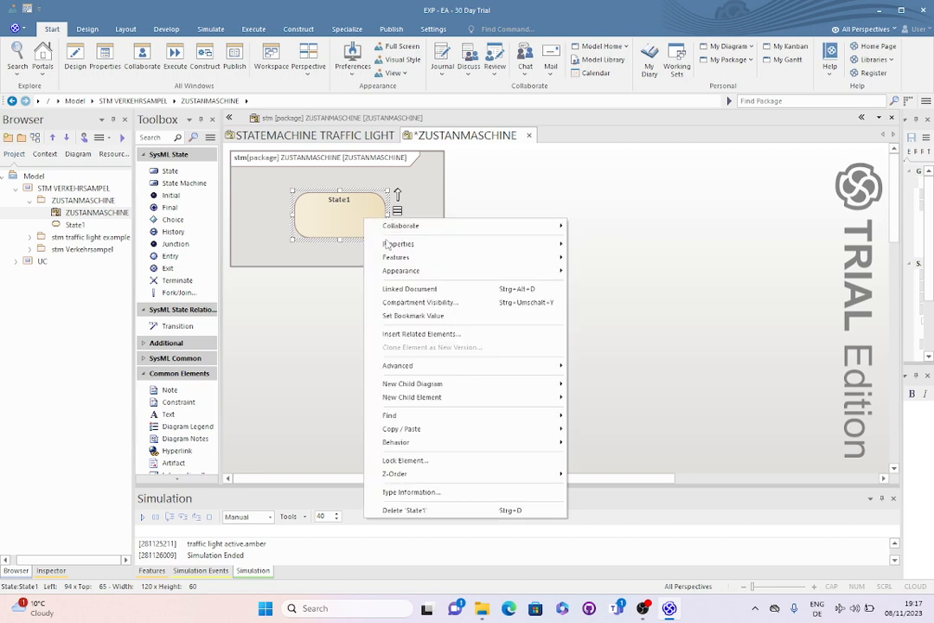
pyautogui.moveTo(522, 258)
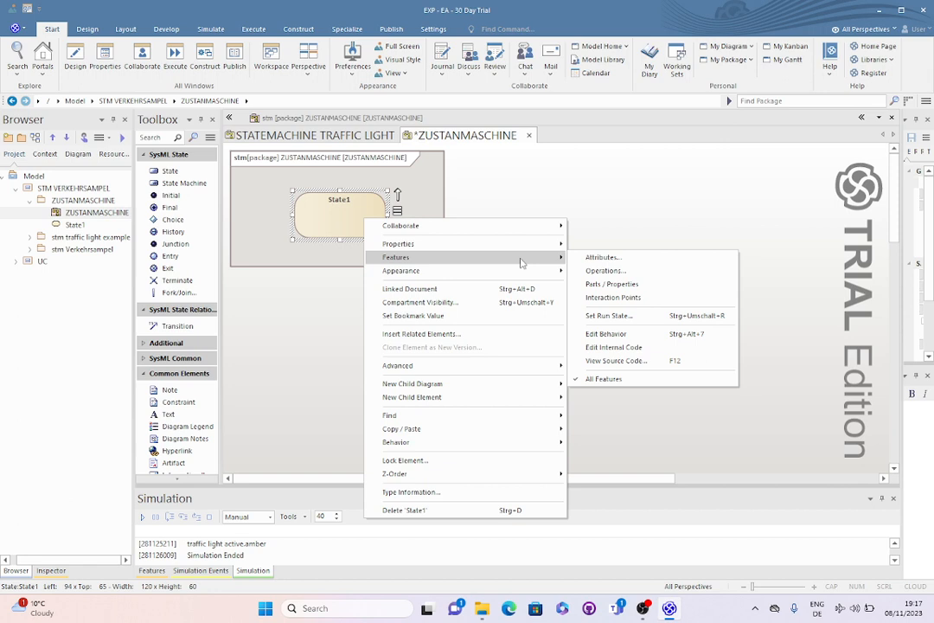
pyautogui.click(627, 266)
pyautogui.moveTo(442, 488); pyautogui.dragTo(486, 343)
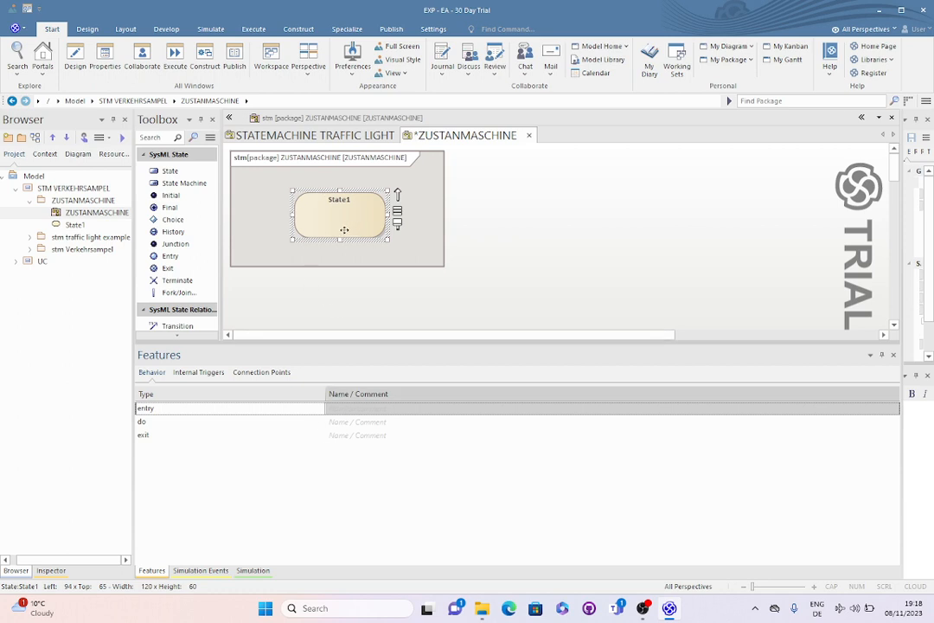
pyautogui.click(345, 407)
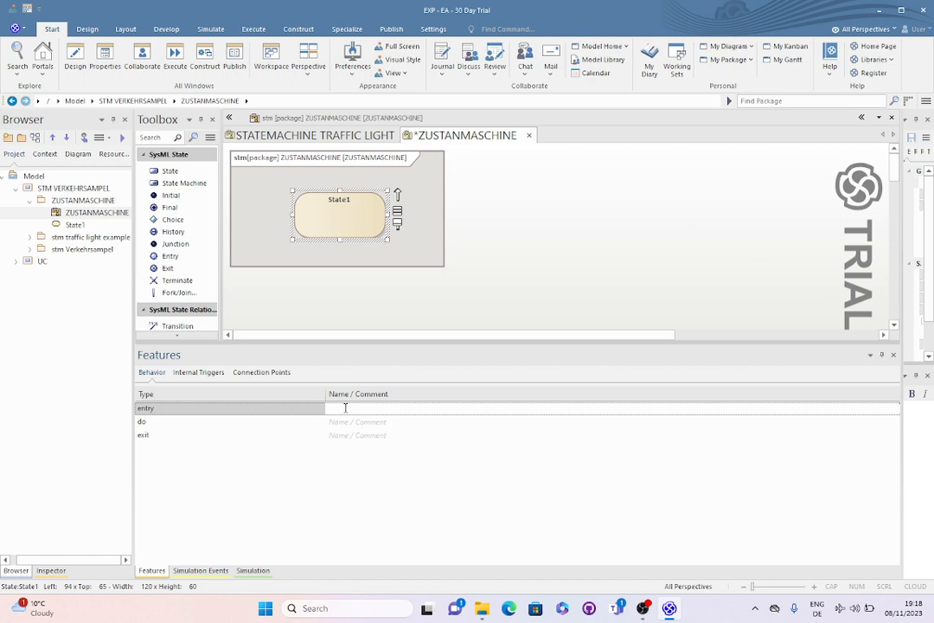
pyautogui.write('start timer')
pyautogui.press('Return')
# Set State1's do behavior to "check timer" and its exit behavior to "reset timer"
pyautogui.click(347, 424)
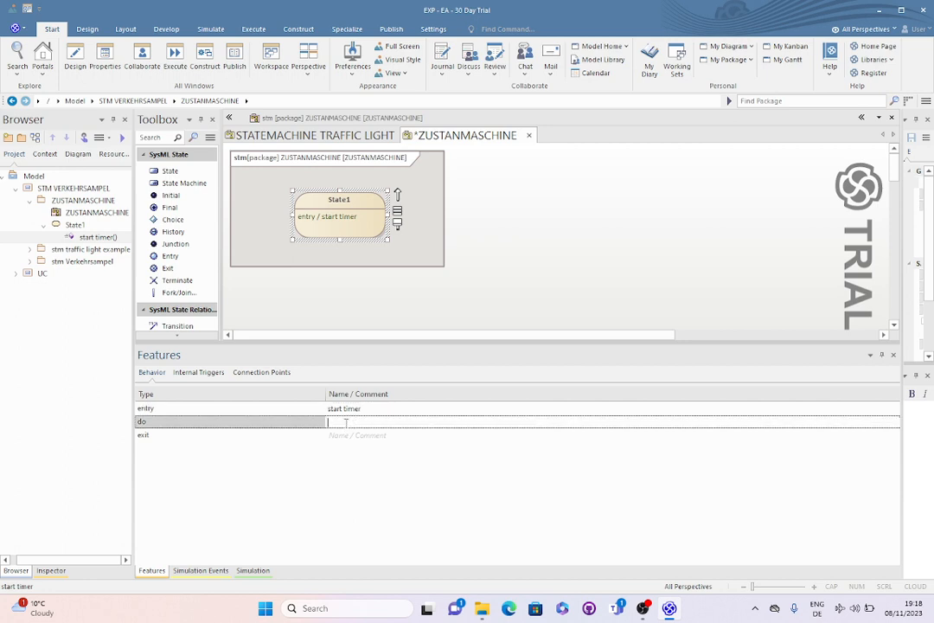
pyautogui.write('check timer')
pyautogui.press('Return')
pyautogui.click(376, 438)
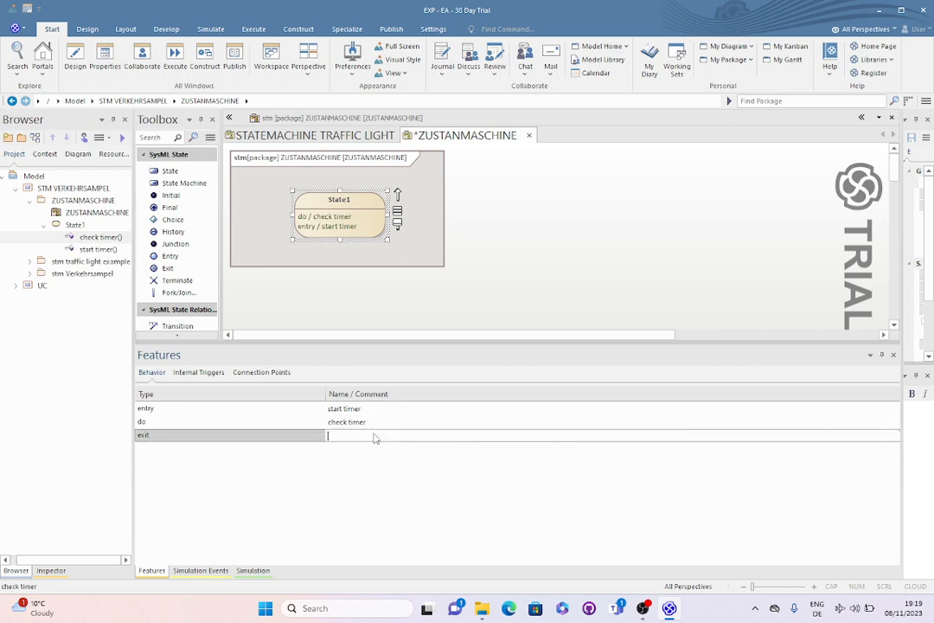
pyautogui.write('reset timer')
pyautogui.click(540, 284)
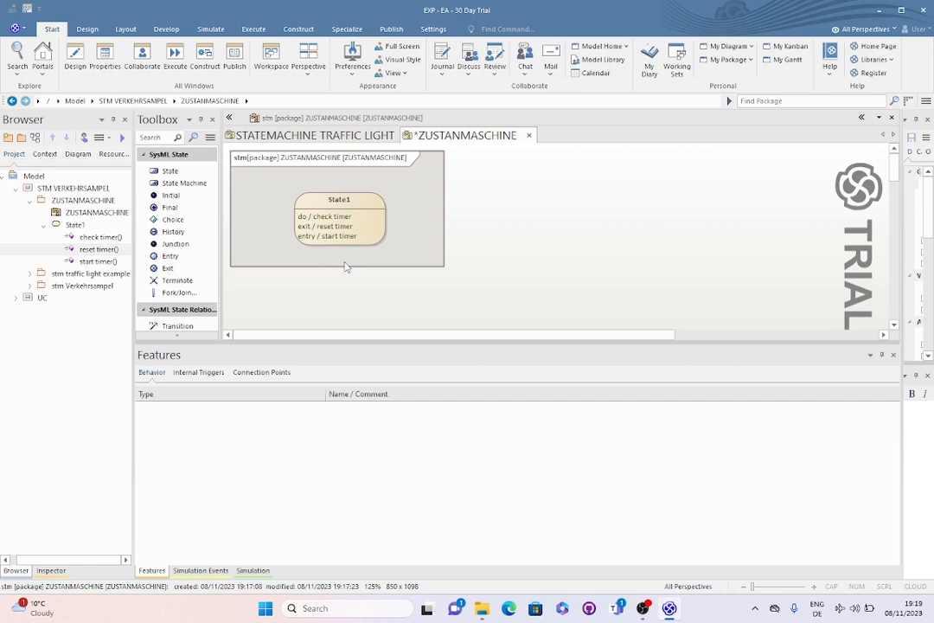
# Add a second state to the right of State1 and a third state below and between the two
pyautogui.click(173, 172)
pyautogui.click(478, 201)
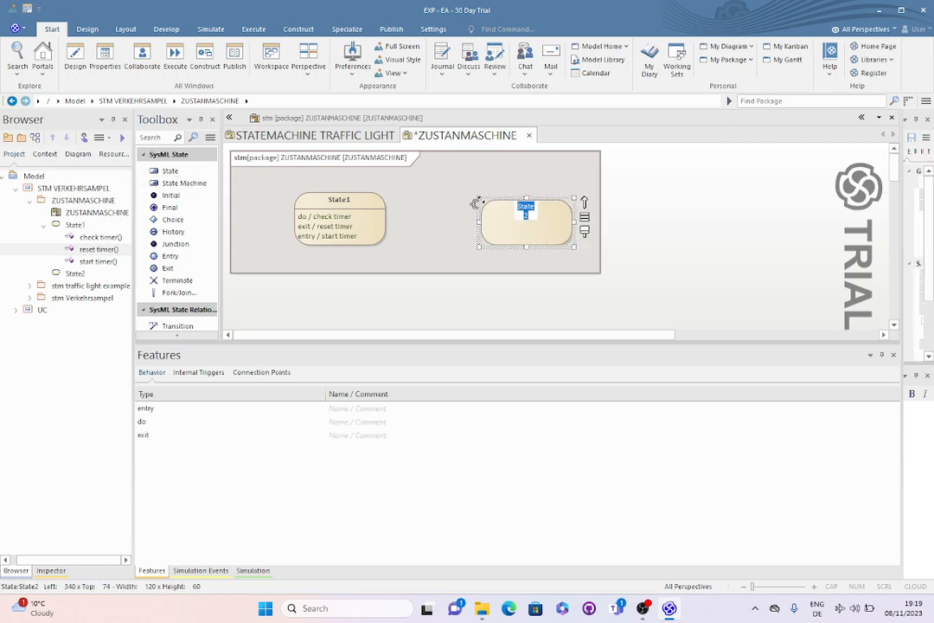
pyautogui.click(169, 172)
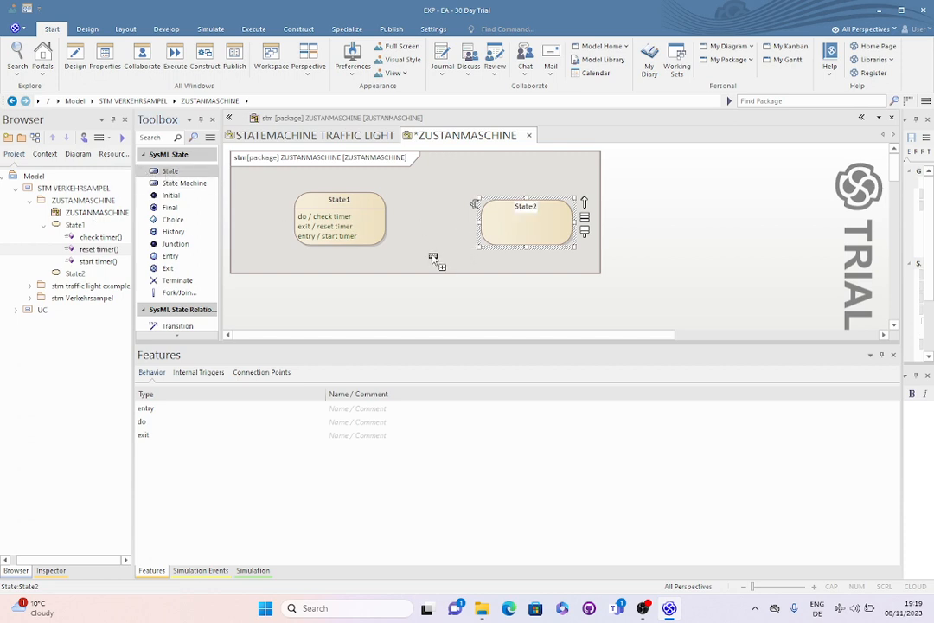
pyautogui.click(433, 259)
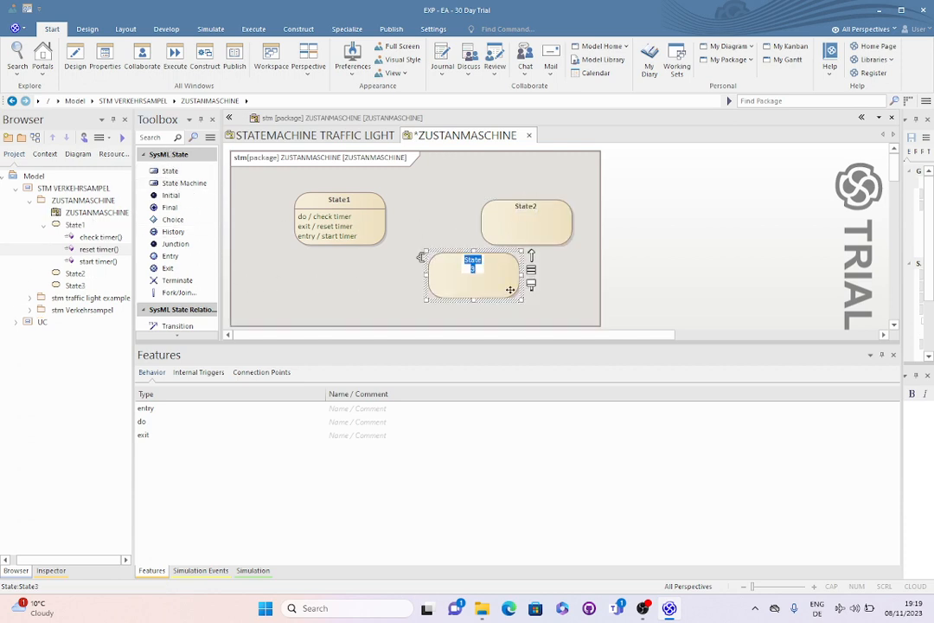
pyautogui.moveTo(511, 290); pyautogui.dragTo(433, 300)
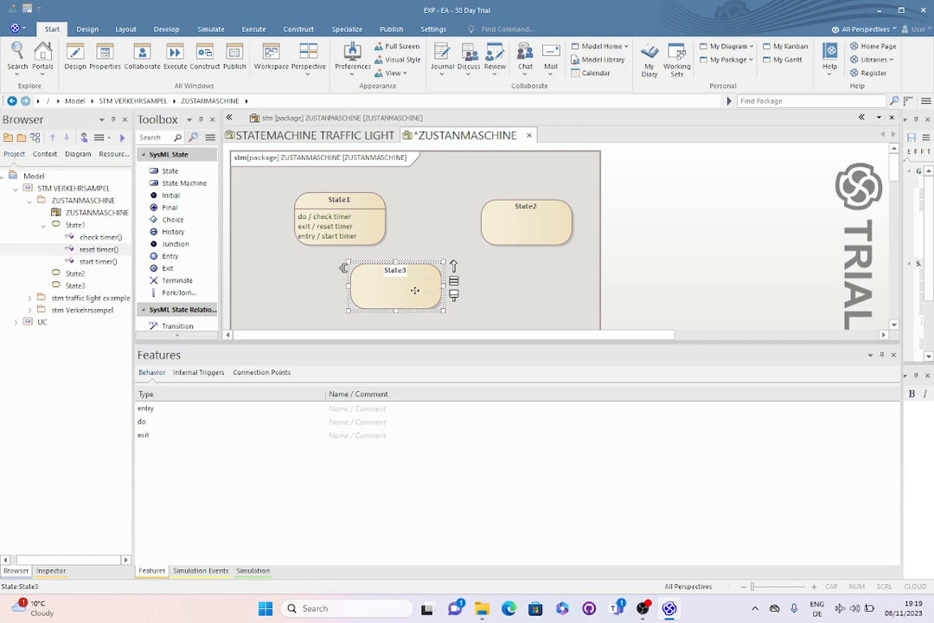
# Enlarge State2 to about 191 by 126 and move State3 inside it as a nested state
pyautogui.click(529, 242)
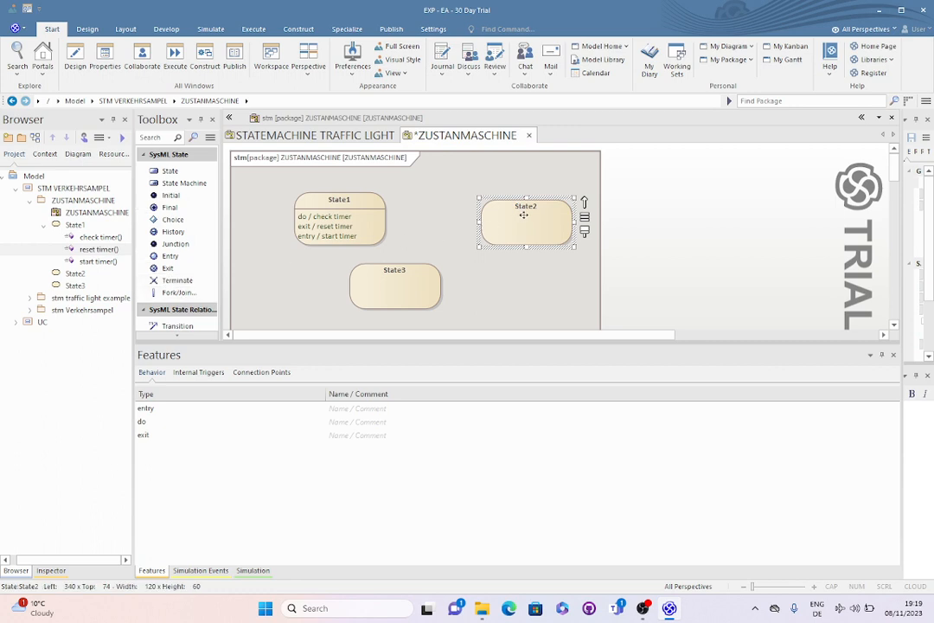
pyautogui.moveTo(526, 246); pyautogui.dragTo(526, 297)
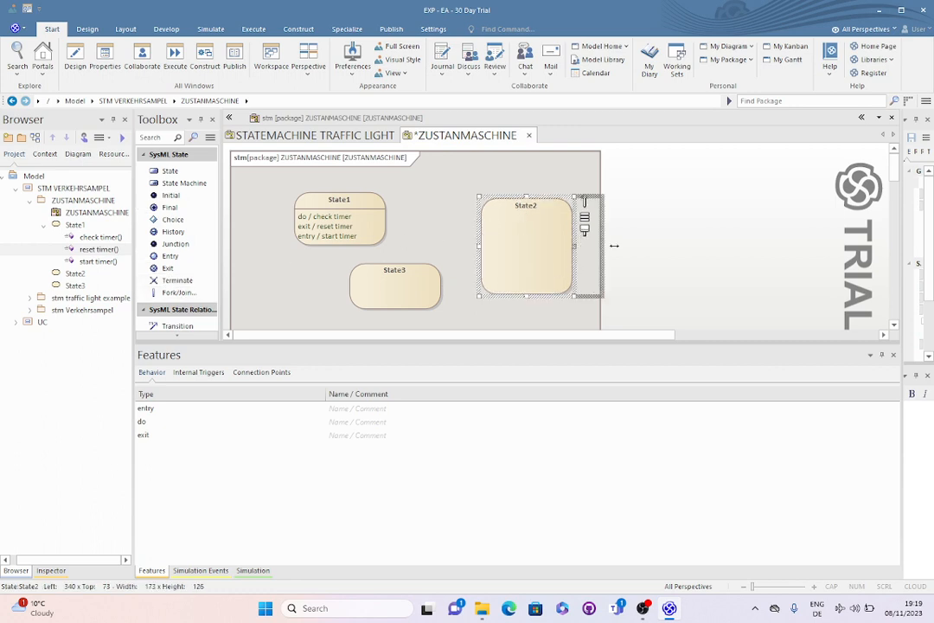
pyautogui.moveTo(571, 248); pyautogui.dragTo(626, 248)
pyautogui.click(403, 288)
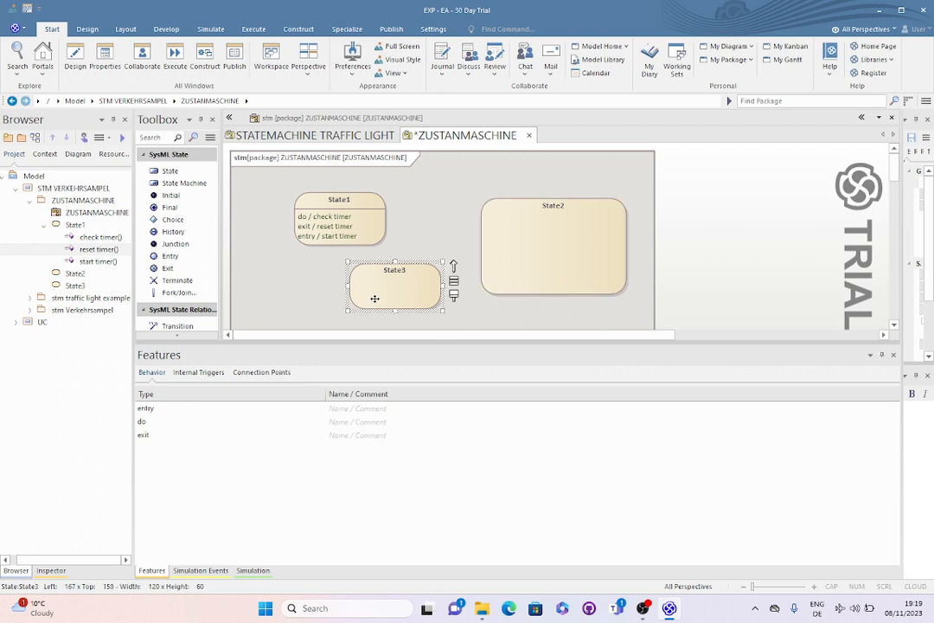
pyautogui.moveTo(373, 297); pyautogui.dragTo(534, 250)
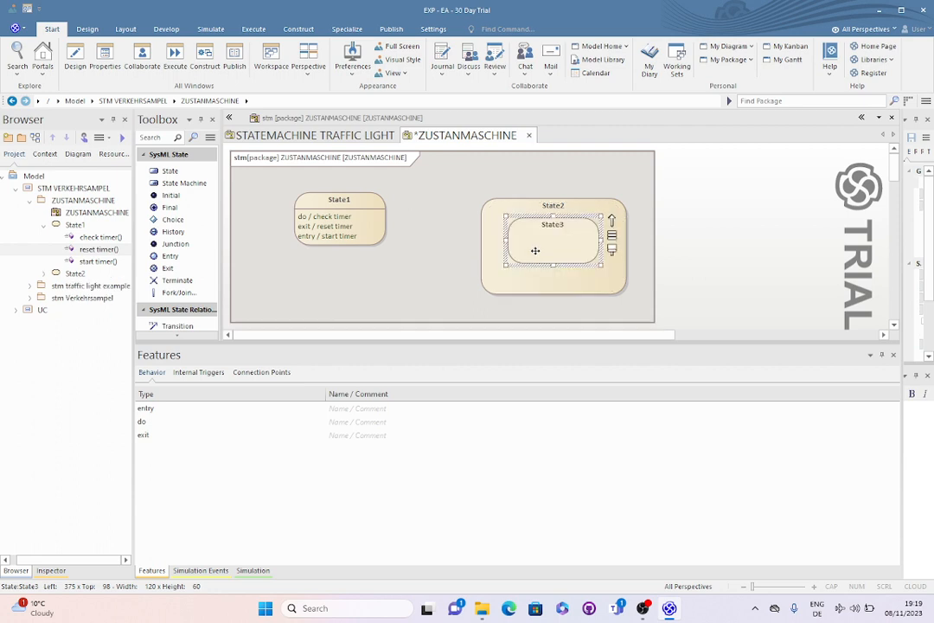
# Move State2 with its nested state slightly up and adjust its size to about 192 by 147
pyautogui.click(543, 287)
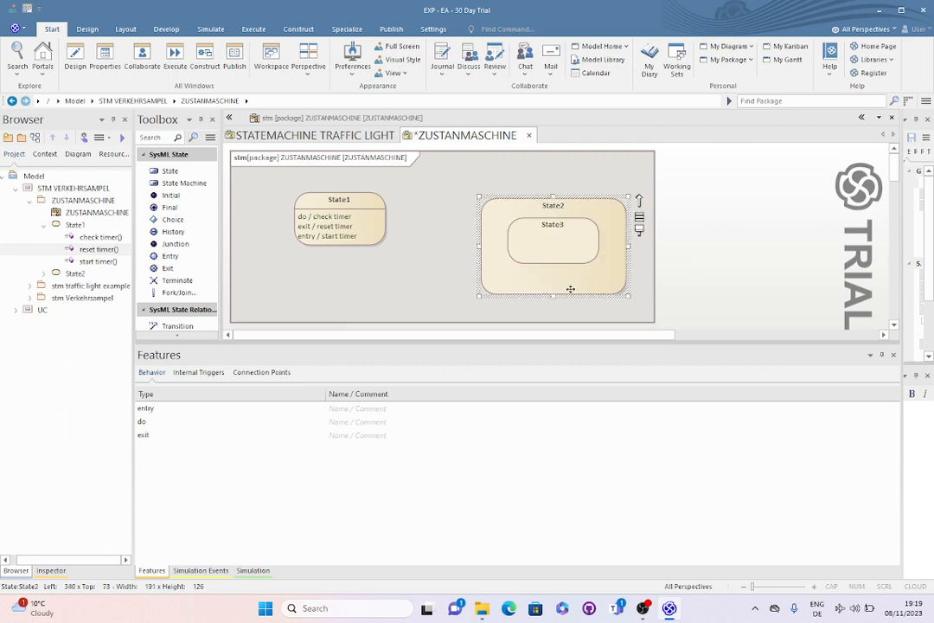
pyautogui.moveTo(554, 296); pyautogui.dragTo(569, 258)
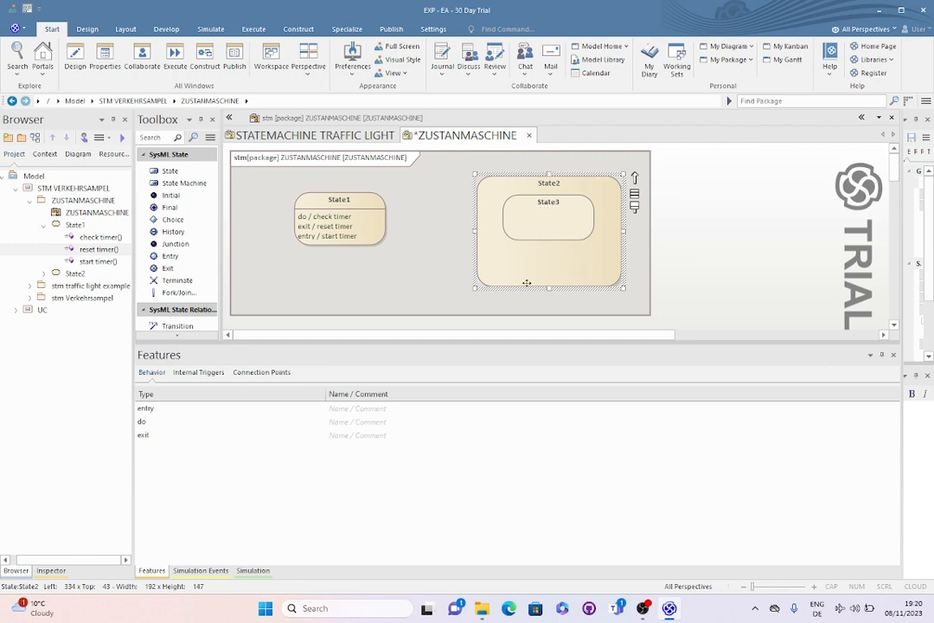
pyautogui.click(444, 298)
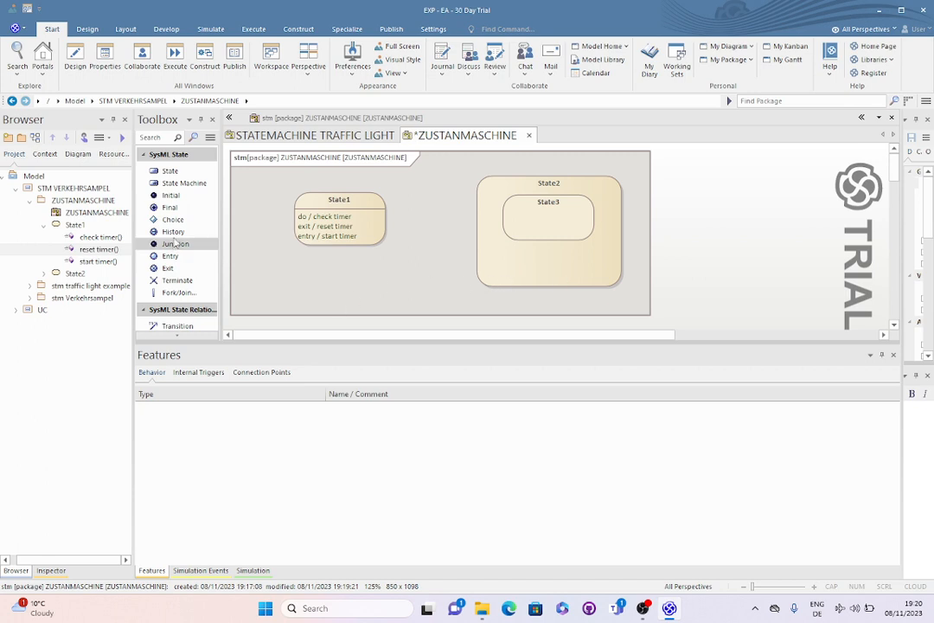
# Add an Initial node and a Final node below State1, placing both at the same height
pyautogui.click(184, 206)
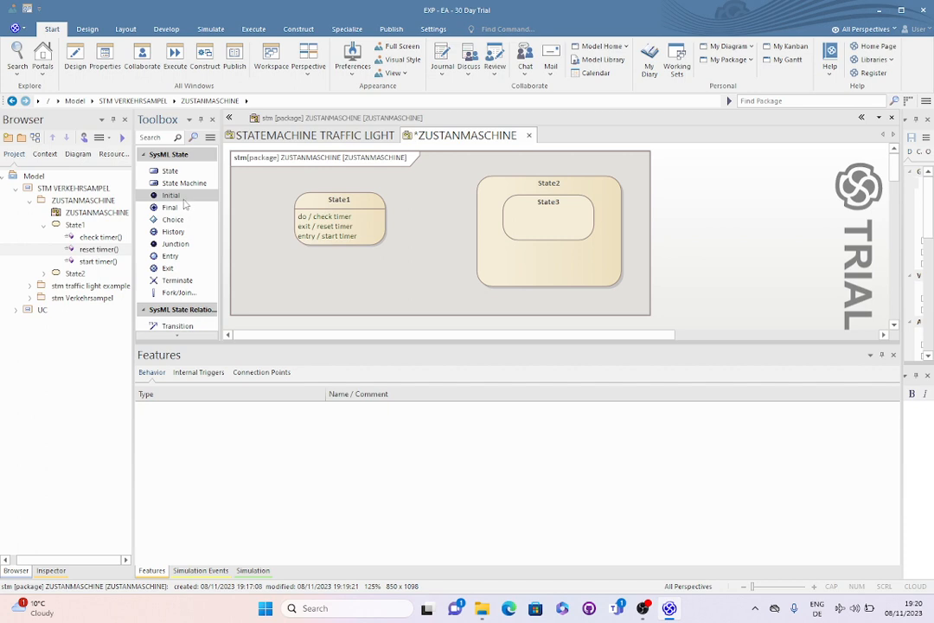
pyautogui.click(291, 267)
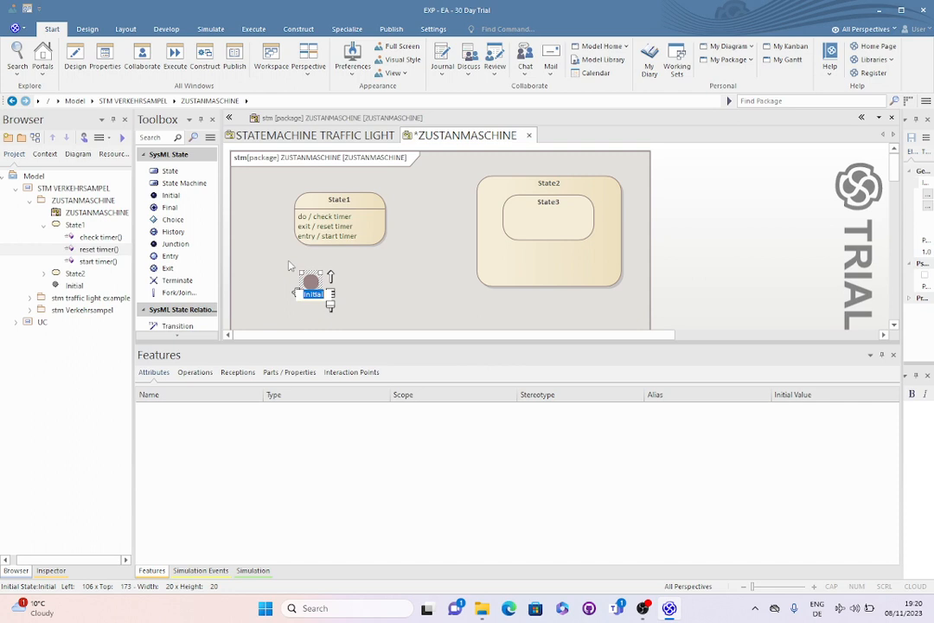
pyautogui.click(172, 207)
pyautogui.click(388, 303)
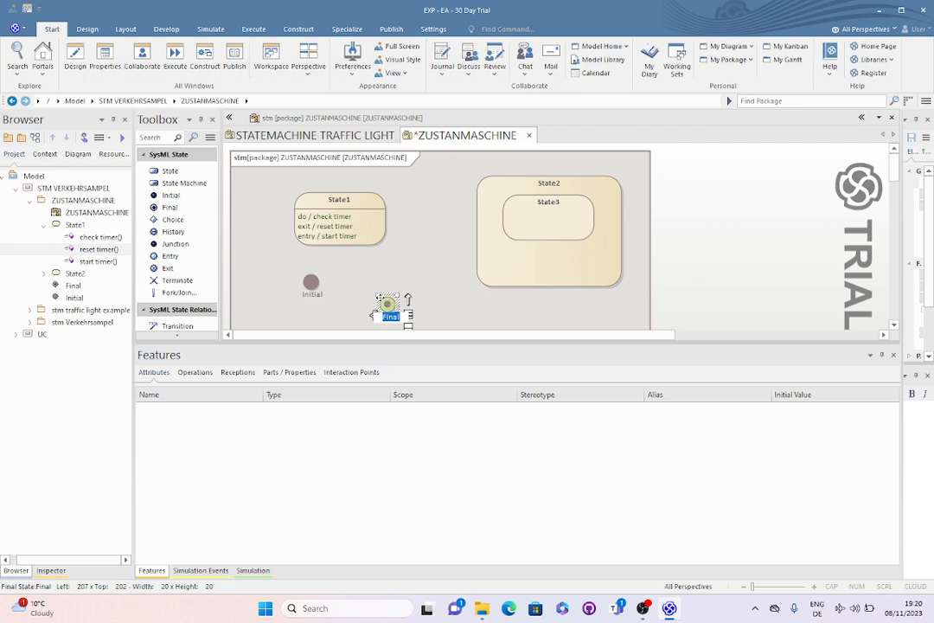
pyautogui.click(436, 306)
pyautogui.moveTo(388, 307); pyautogui.dragTo(393, 284)
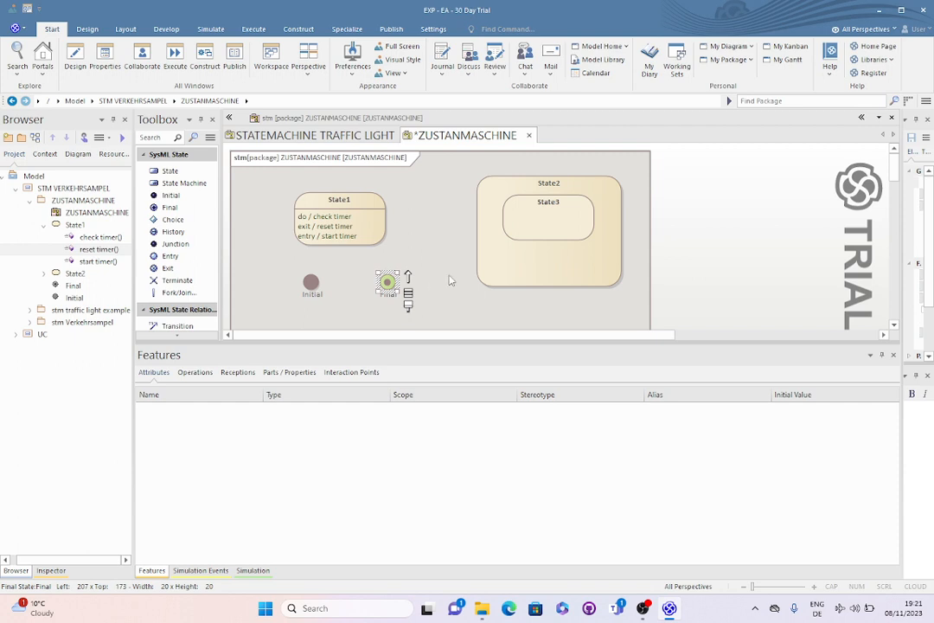
# Shift State1 slightly to the left and draw a Transition from State1 to State2
pyautogui.click(363, 232)
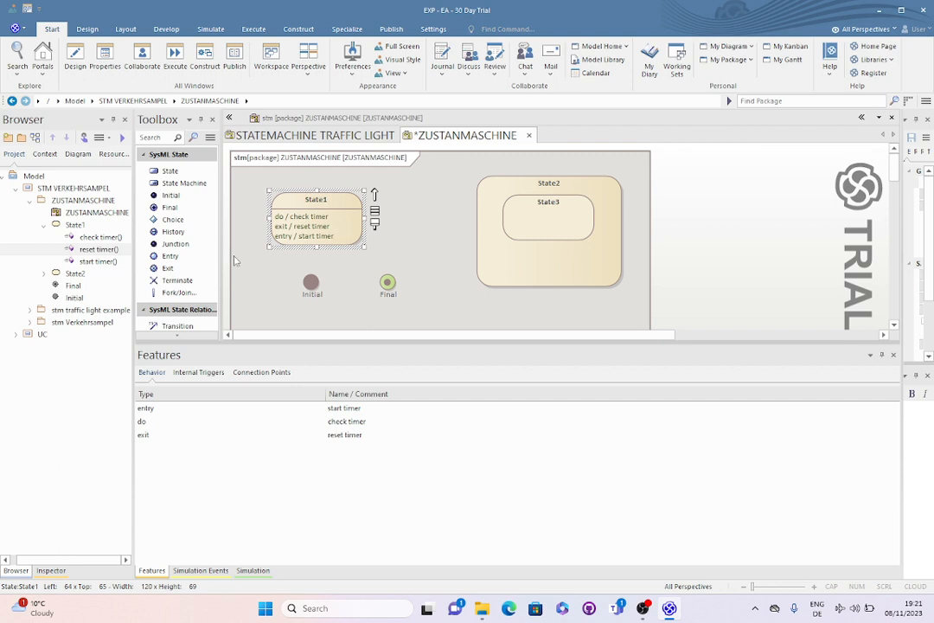
pyautogui.click(178, 326)
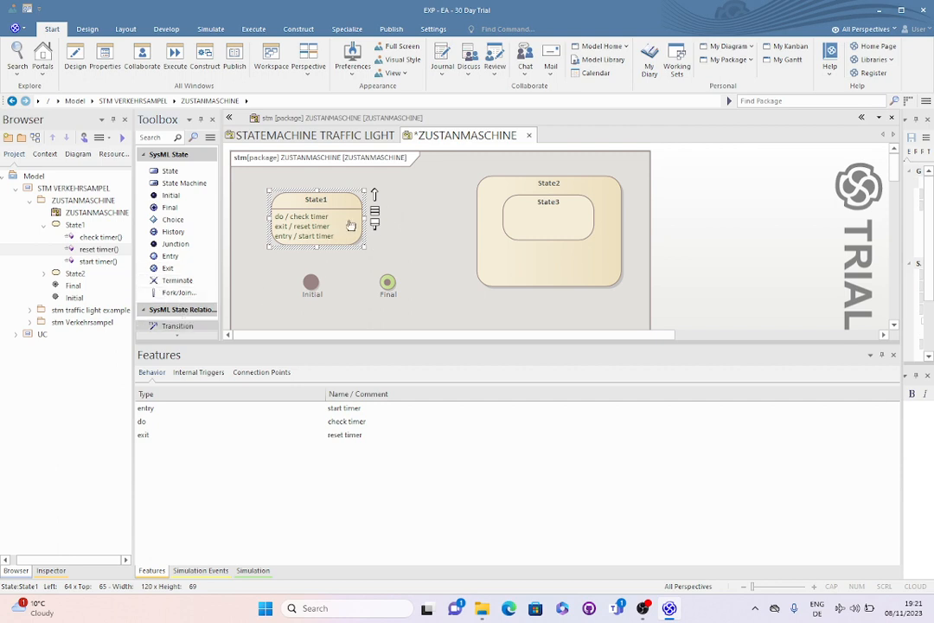
pyautogui.moveTo(351, 225); pyautogui.dragTo(492, 218)
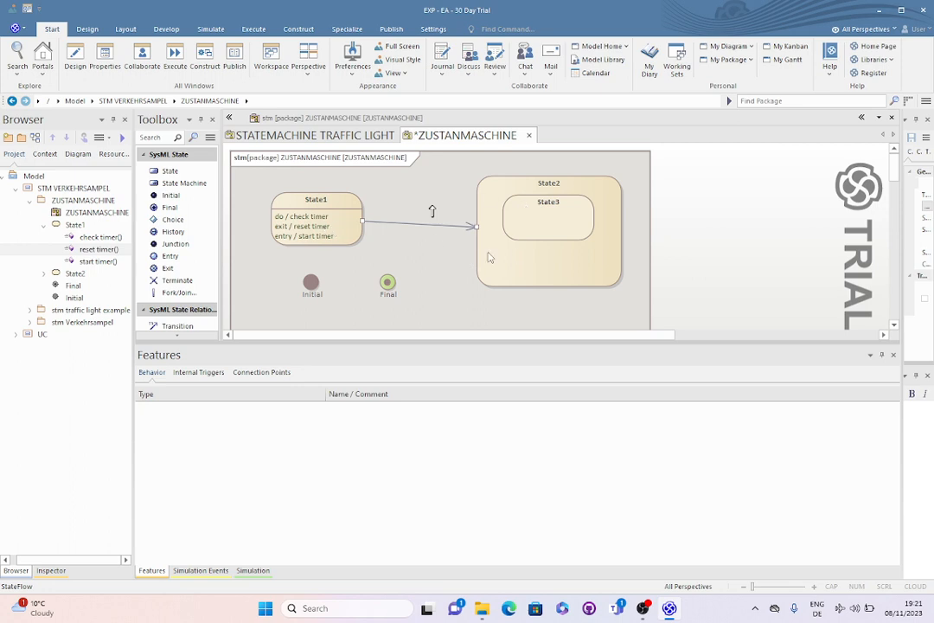
# Give the transition from State1 to State2 a trigger named "timer expired" with no type, and save it
pyautogui.doubleClick(408, 224)
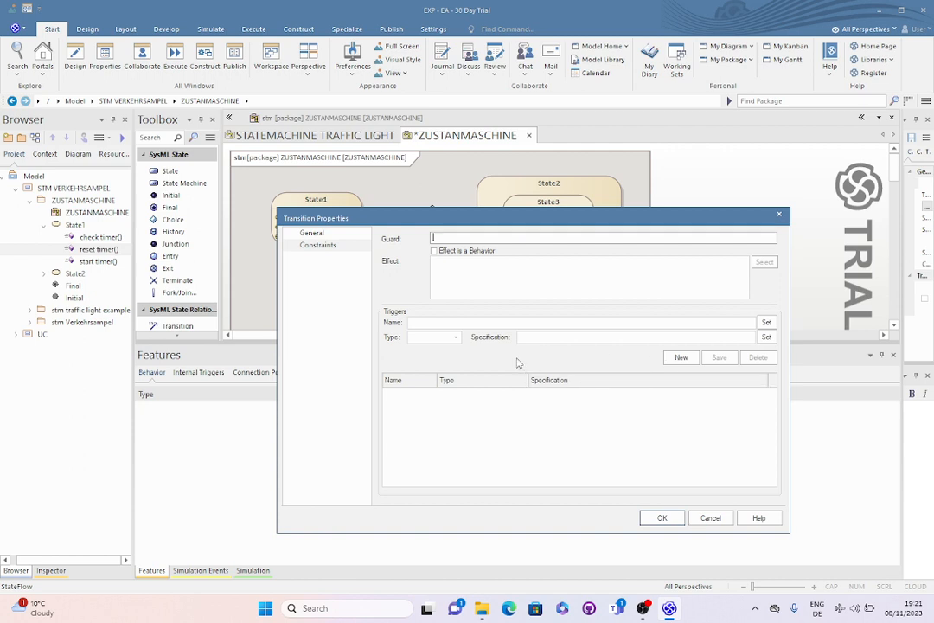
pyautogui.click(449, 322)
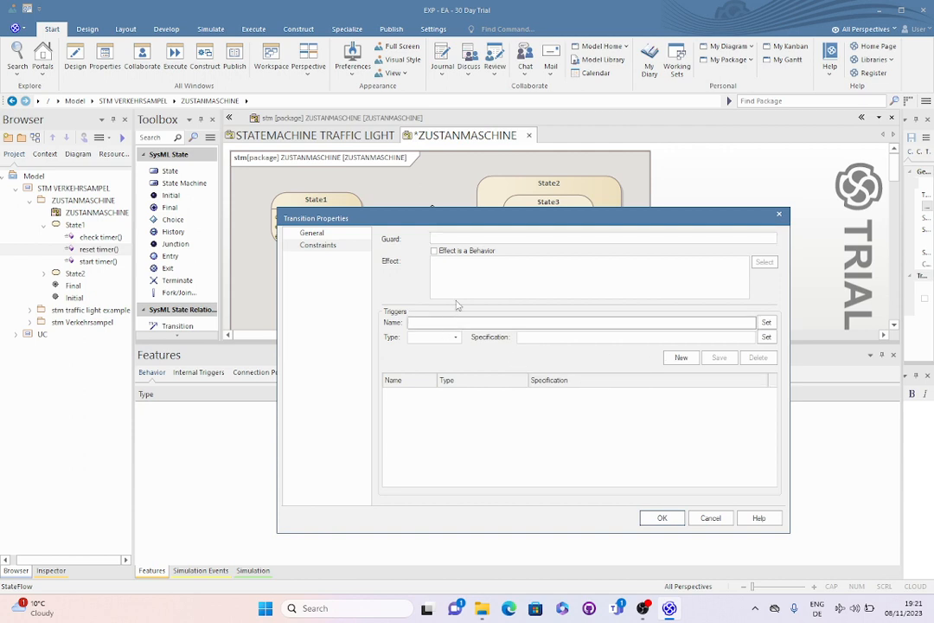
pyautogui.write('timer expired')
pyautogui.click(446, 337)
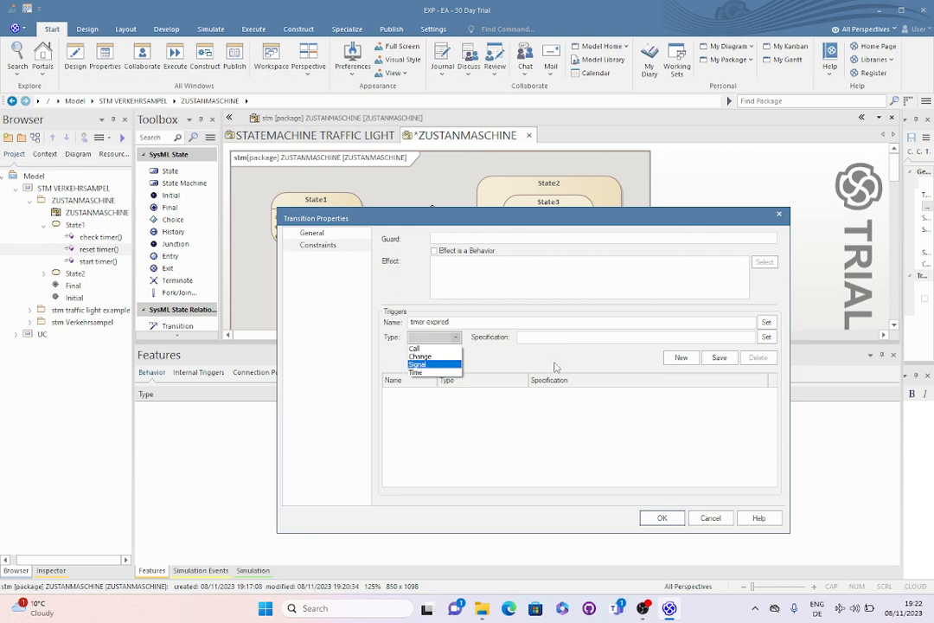
pyautogui.click(658, 327)
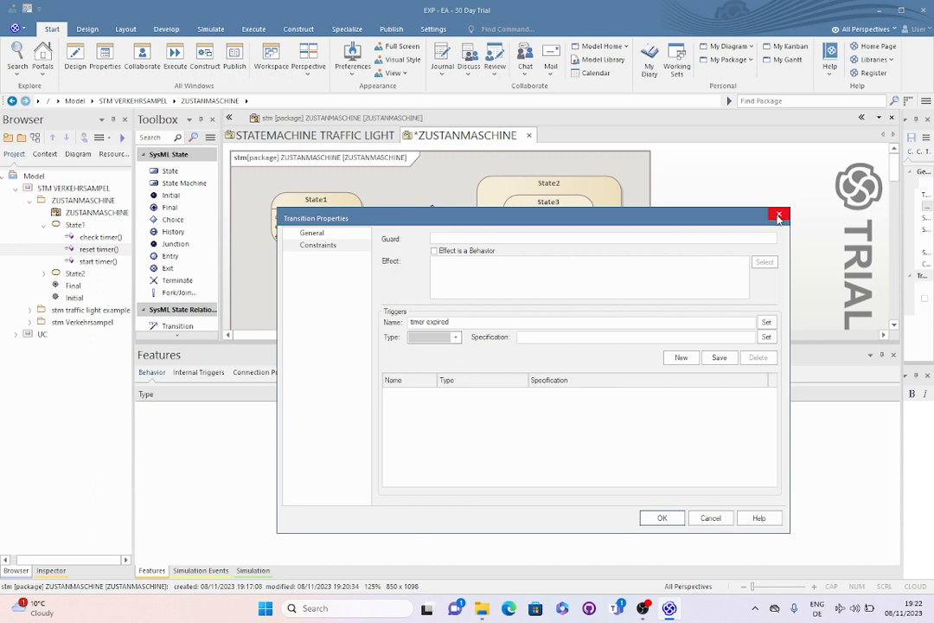
pyautogui.click(719, 357)
pyautogui.click(663, 518)
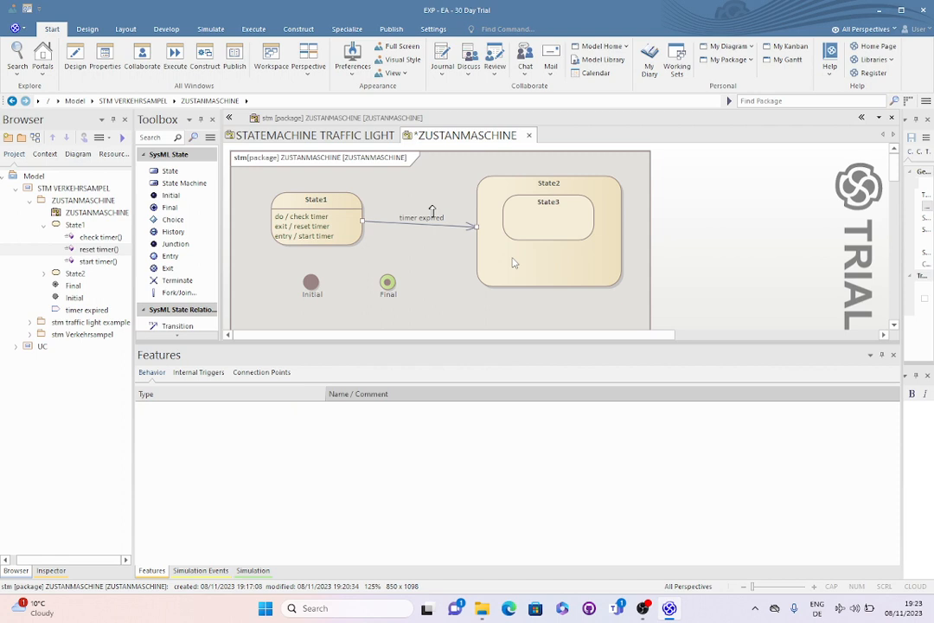
# Close the ZUSTANMASCHINE diagram without saving its changes, and open the StateMachine1 diagram in the stm traffic light example package
pyautogui.click(530, 137)
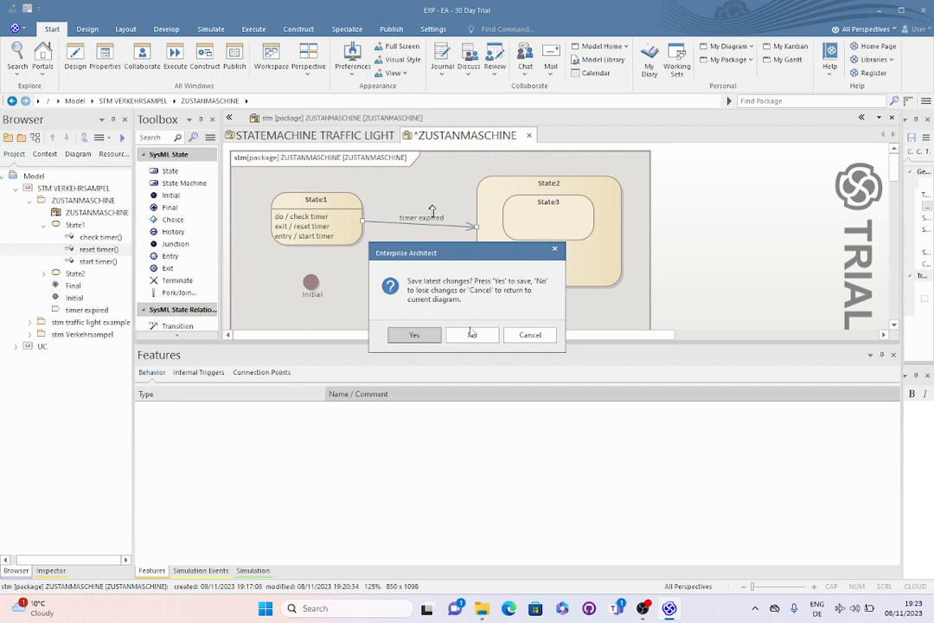
pyautogui.click(472, 334)
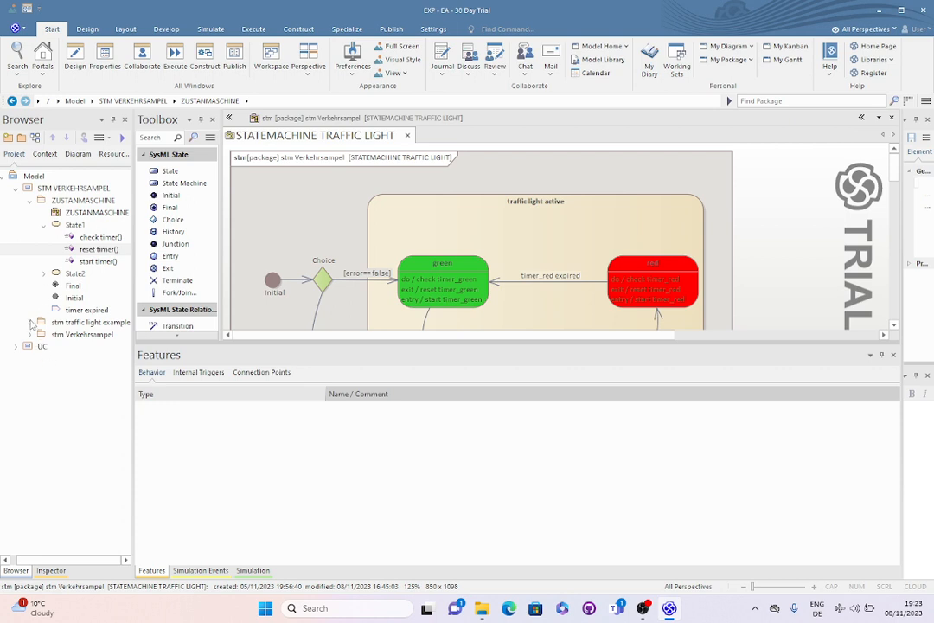
pyautogui.click(32, 323)
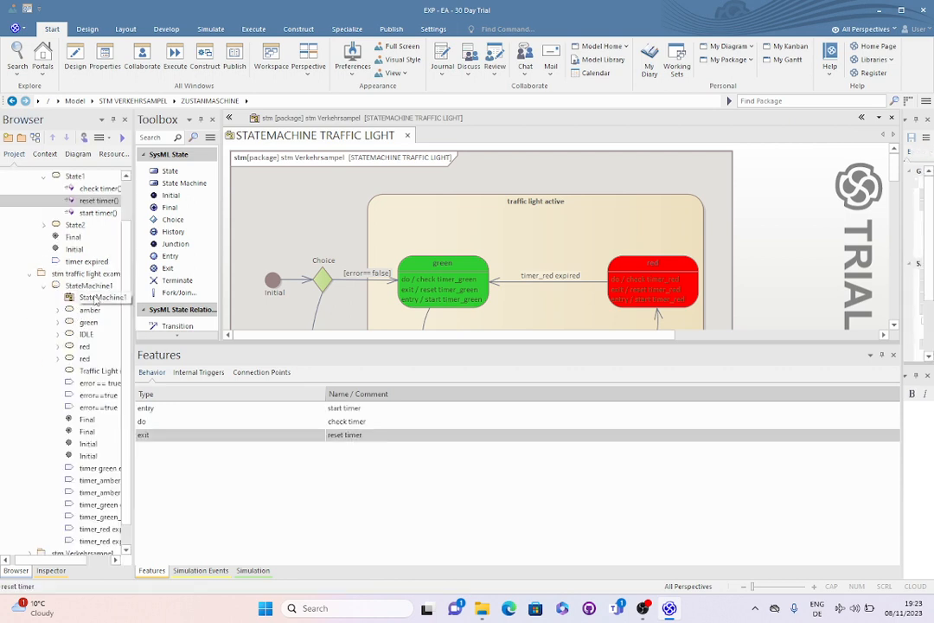
pyautogui.click(95, 298)
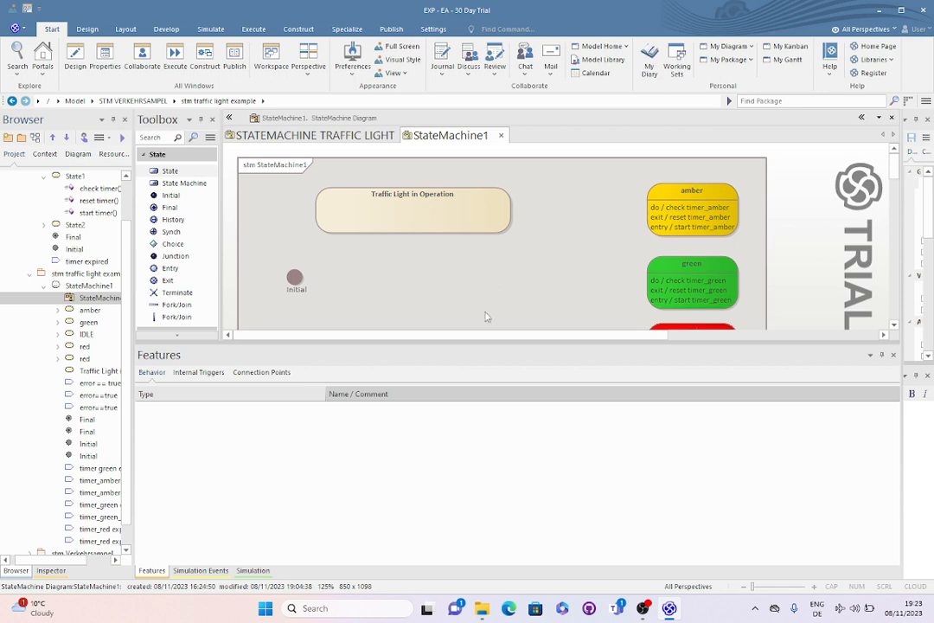
pyautogui.moveTo(468, 341); pyautogui.dragTo(468, 537)
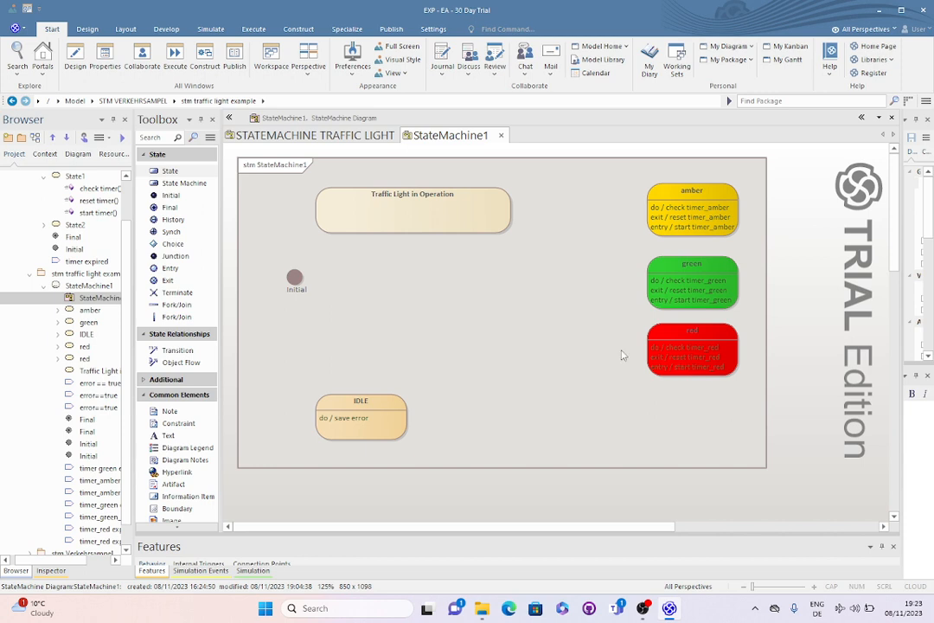
# Move the Traffic Light in Operation state to the right of the Initial node and enlarge it to about 331 wide
pyautogui.click(370, 192)
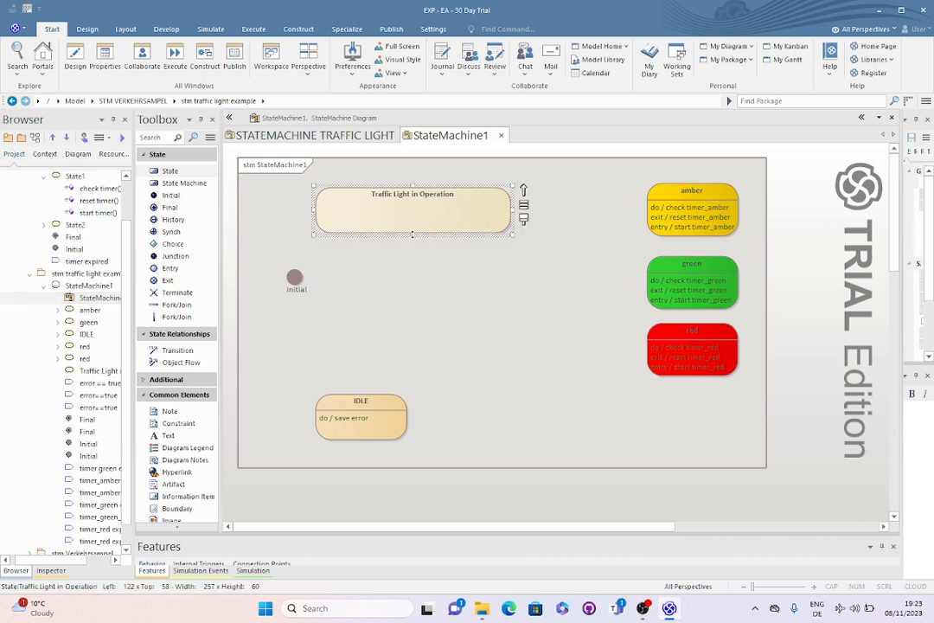
pyautogui.moveTo(412, 235); pyautogui.dragTo(412, 325)
pyautogui.moveTo(457, 265); pyautogui.dragTo(625, 257)
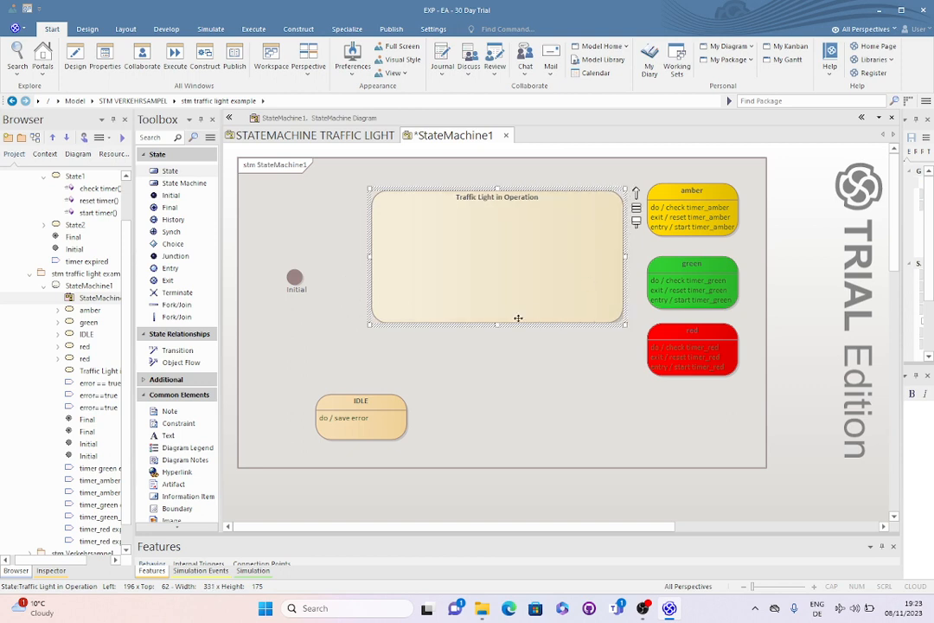
pyautogui.moveTo(497, 326); pyautogui.dragTo(498, 346)
# Enlarge the IDLE state to about 88 high and place it below Traffic Light in Operation with their left edges aligned
pyautogui.click(402, 417)
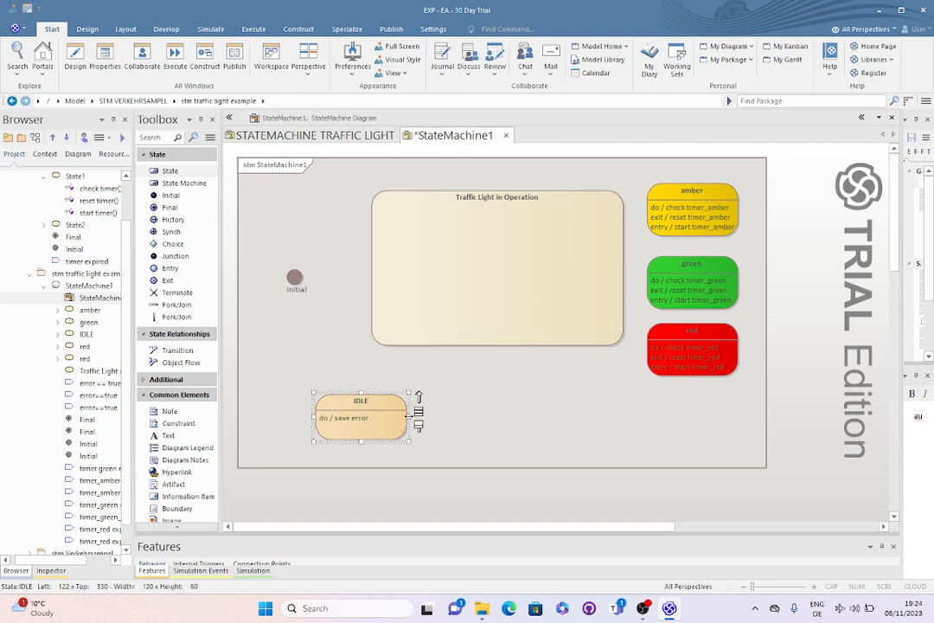
pyautogui.moveTo(406, 417); pyautogui.dragTo(537, 417)
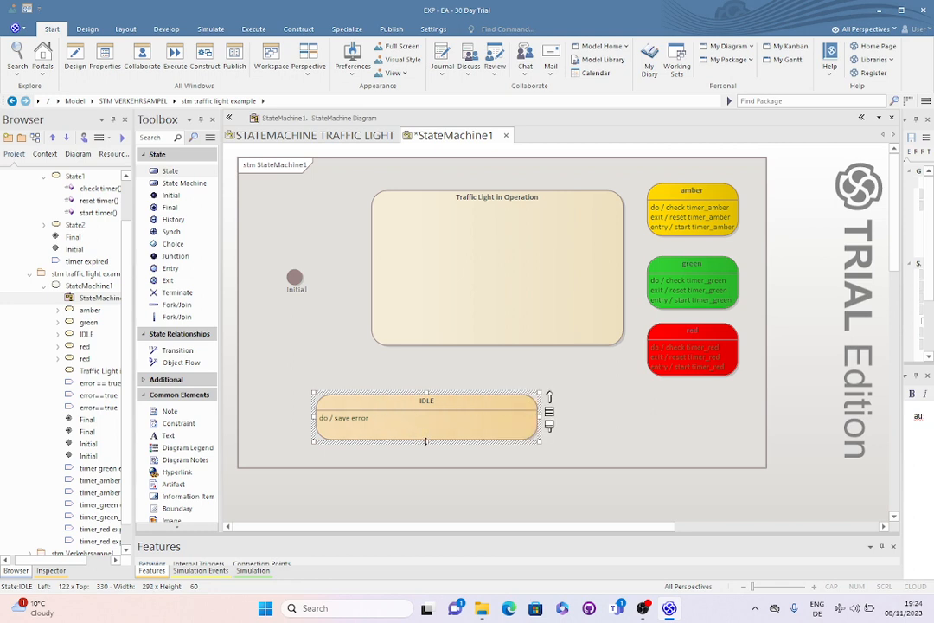
pyautogui.moveTo(425, 441); pyautogui.dragTo(456, 468)
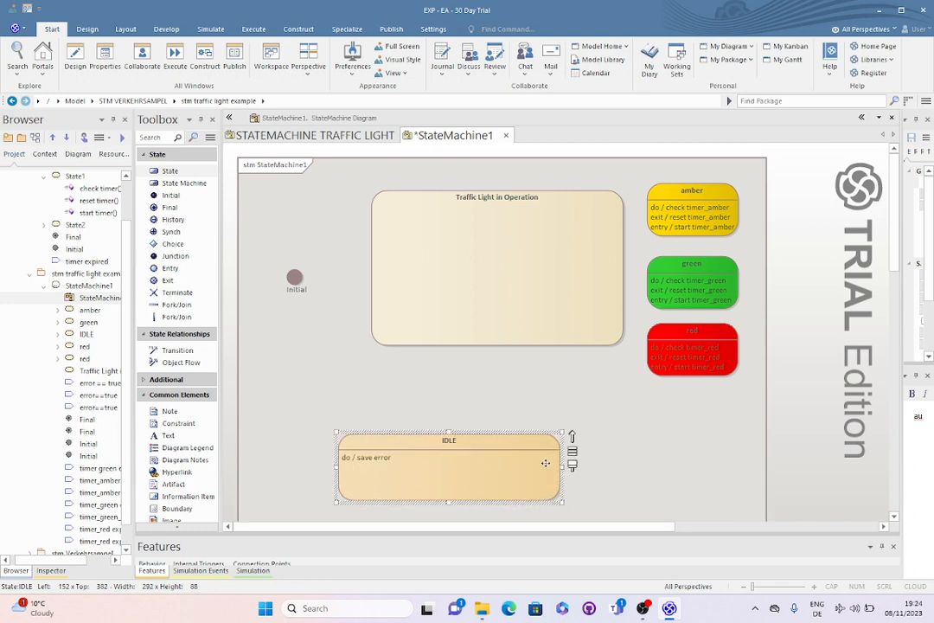
pyautogui.moveTo(560, 467); pyautogui.dragTo(493, 463)
pyautogui.click(626, 417)
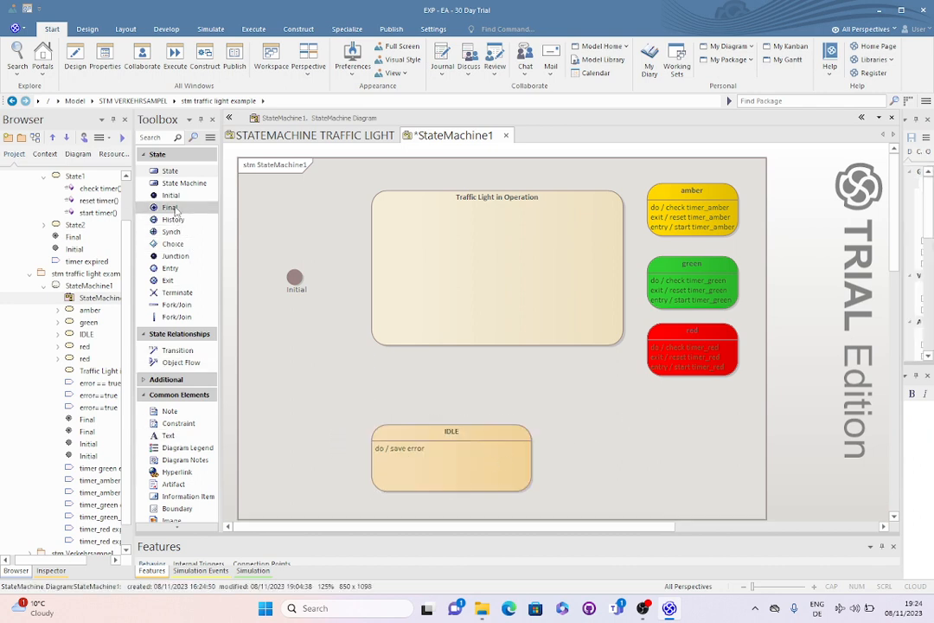
# Add a Final node to the right of the IDLE state
pyautogui.moveTo(175, 210); pyautogui.dragTo(604, 463)
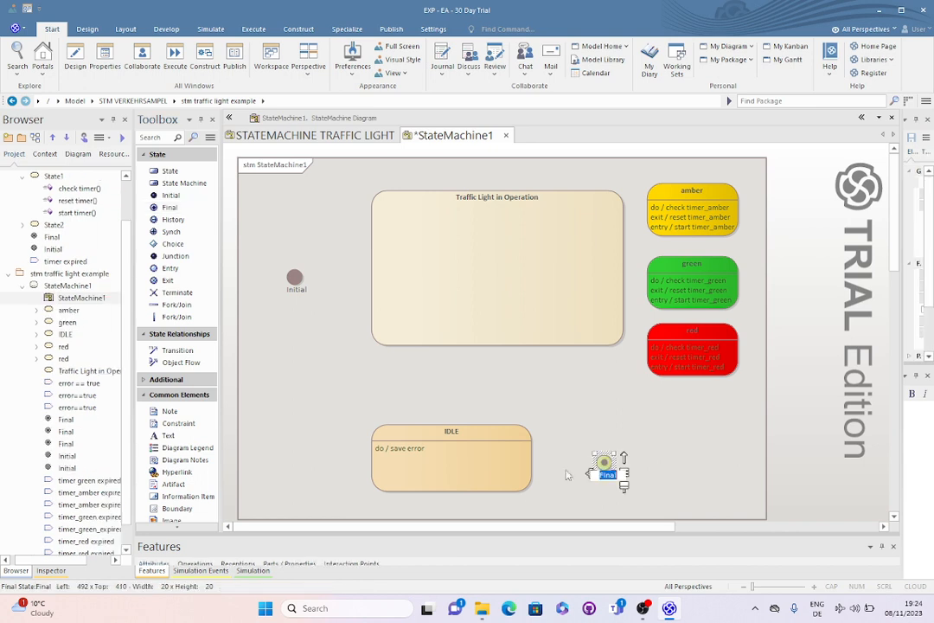
pyautogui.click(587, 376)
# Move the green state into Traffic Light in Operation and enlarge that containing state to about 386 by 261
pyautogui.moveTo(493, 341); pyautogui.dragTo(497, 379)
pyautogui.moveTo(701, 294); pyautogui.dragTo(463, 263)
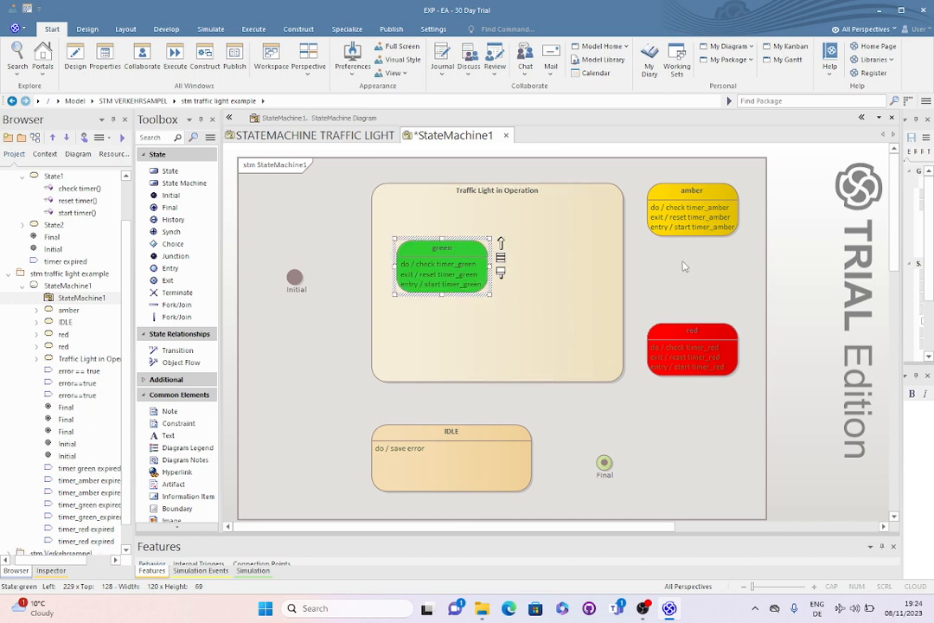
pyautogui.click(608, 292)
pyautogui.moveTo(626, 282); pyautogui.dragTo(668, 285)
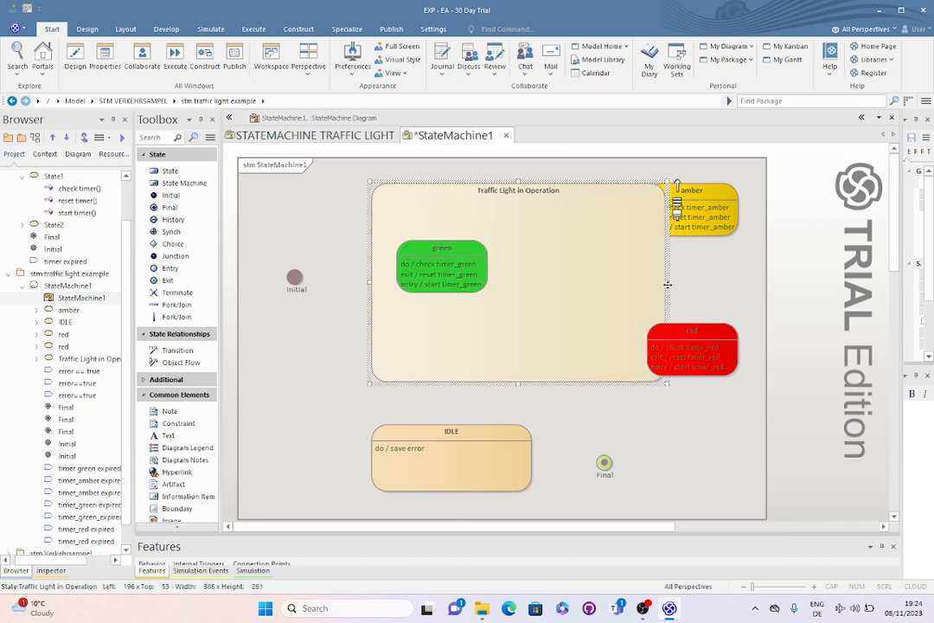
# Move red and amber into Traffic Light in Operation, with red opposite green and slightly higher, and amber centred below them
pyautogui.moveTo(717, 342); pyautogui.dragTo(626, 248)
pyautogui.moveTo(722, 212); pyautogui.dragTo(551, 332)
pyautogui.moveTo(611, 265)
pyautogui.mouseDown()
pyautogui.moveTo(615, 292)
pyautogui.moveTo(610, 268)
pyautogui.mouseUp()
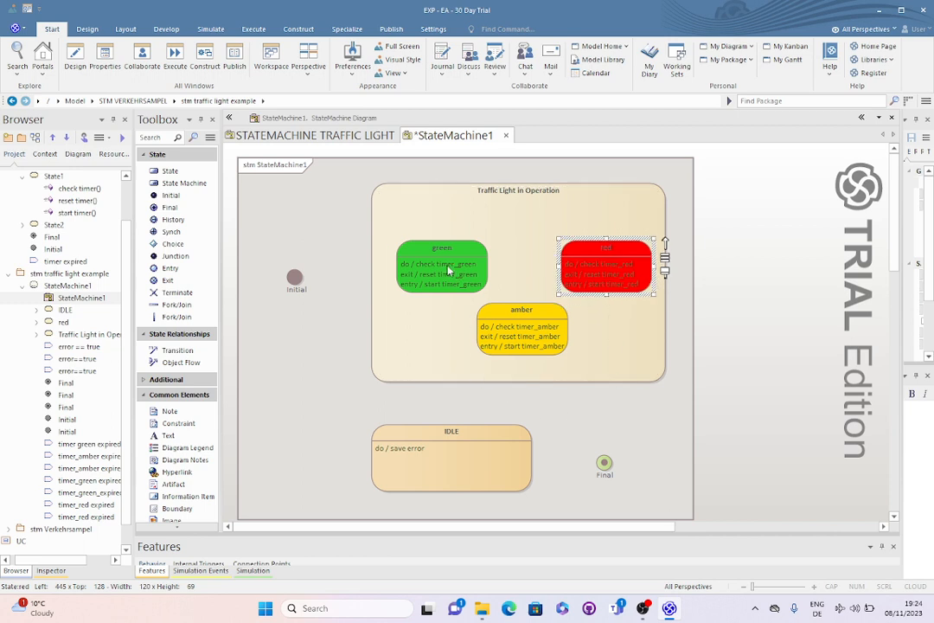
pyautogui.moveTo(449, 270); pyautogui.dragTo(450, 262)
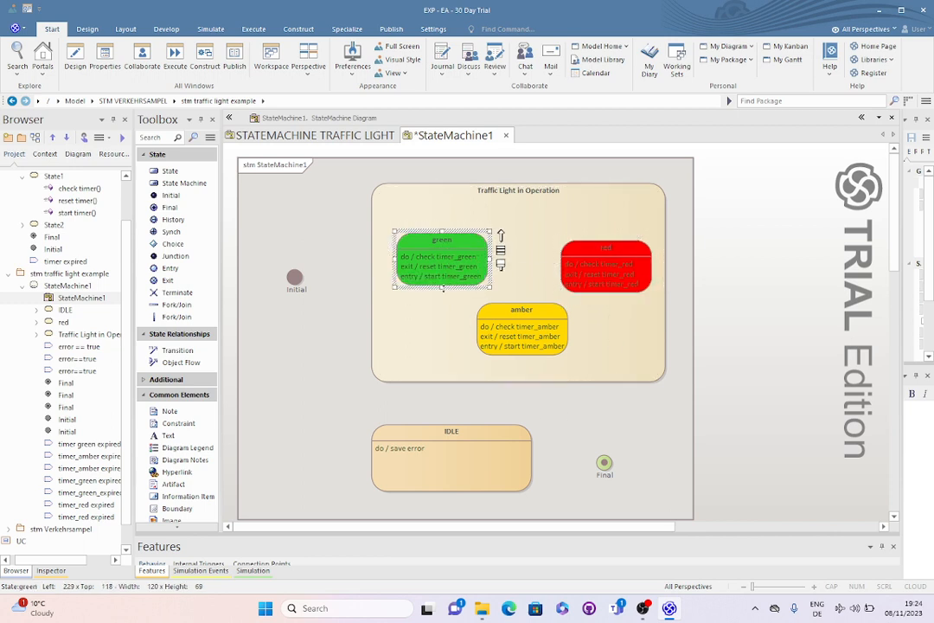
pyautogui.moveTo(630, 254); pyautogui.dragTo(618, 238)
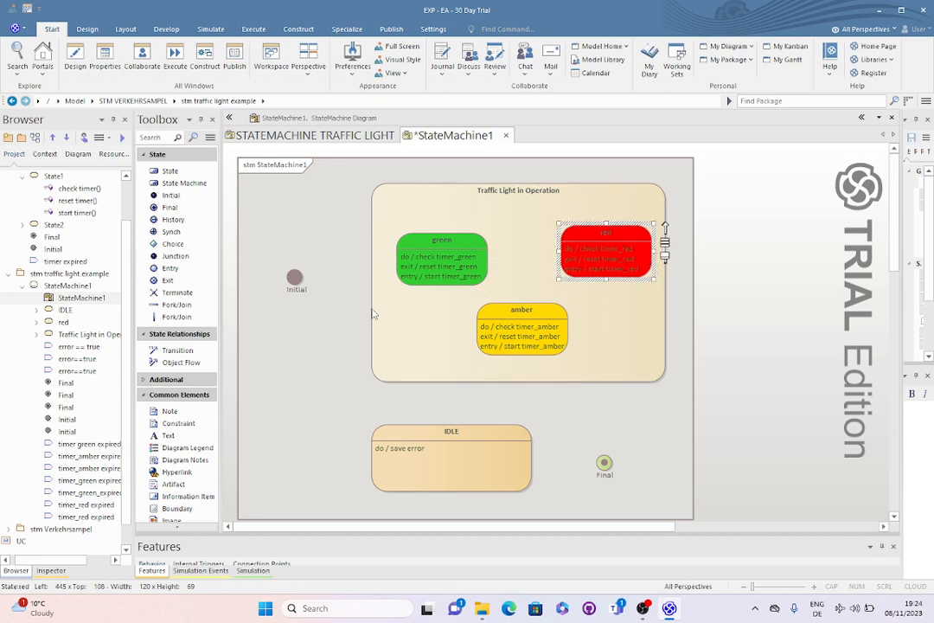
# Draw a Transition from the Initial node to the green state and shift the Initial node slightly up
pyautogui.click(295, 279)
pyautogui.moveTo(309, 272); pyautogui.dragTo(430, 271)
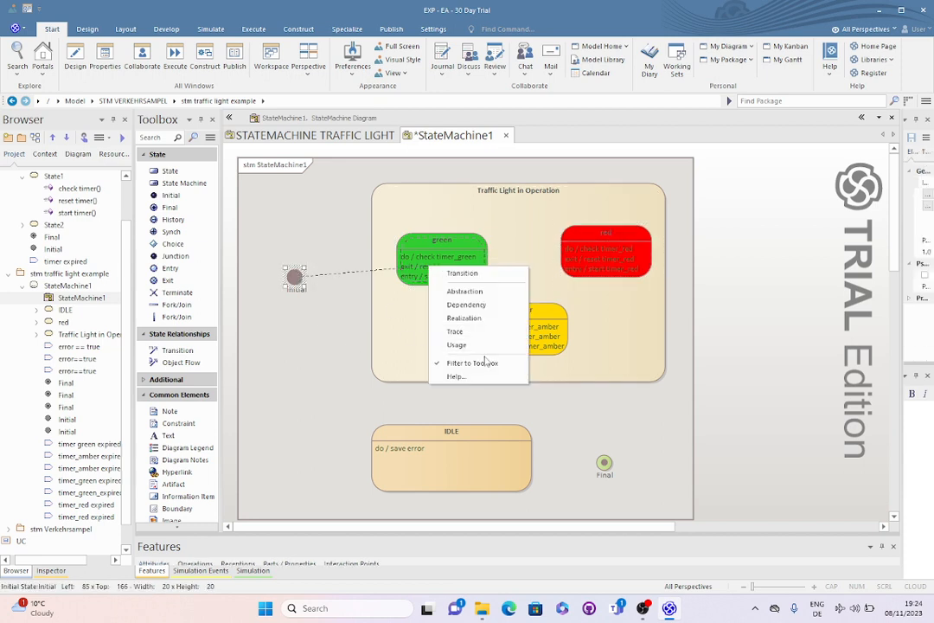
pyautogui.click(482, 275)
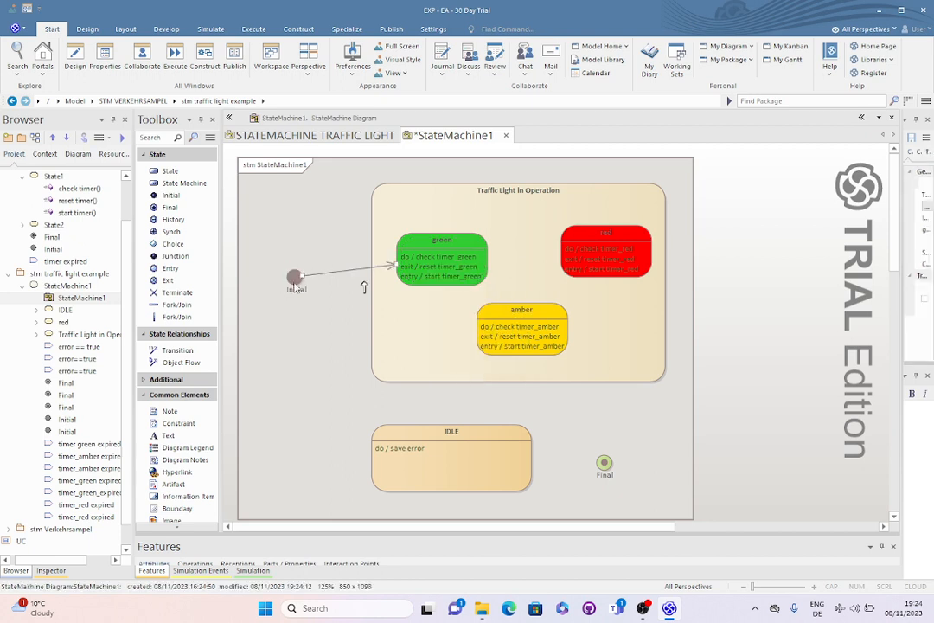
pyautogui.moveTo(295, 277); pyautogui.dragTo(295, 249)
# Draw a Transition from the green state to the amber state
pyautogui.click(432, 260)
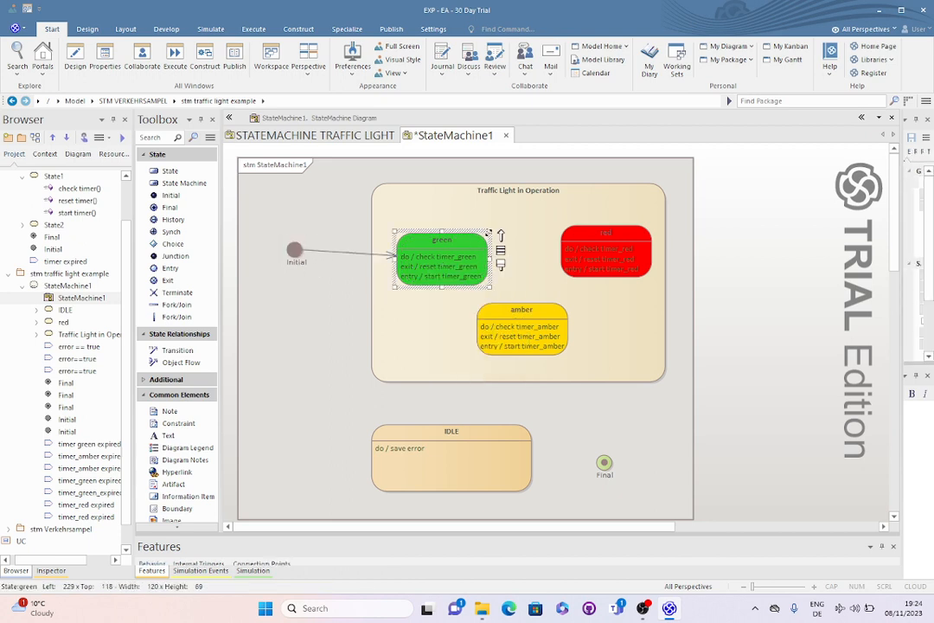
pyautogui.moveTo(500, 235); pyautogui.dragTo(525, 331)
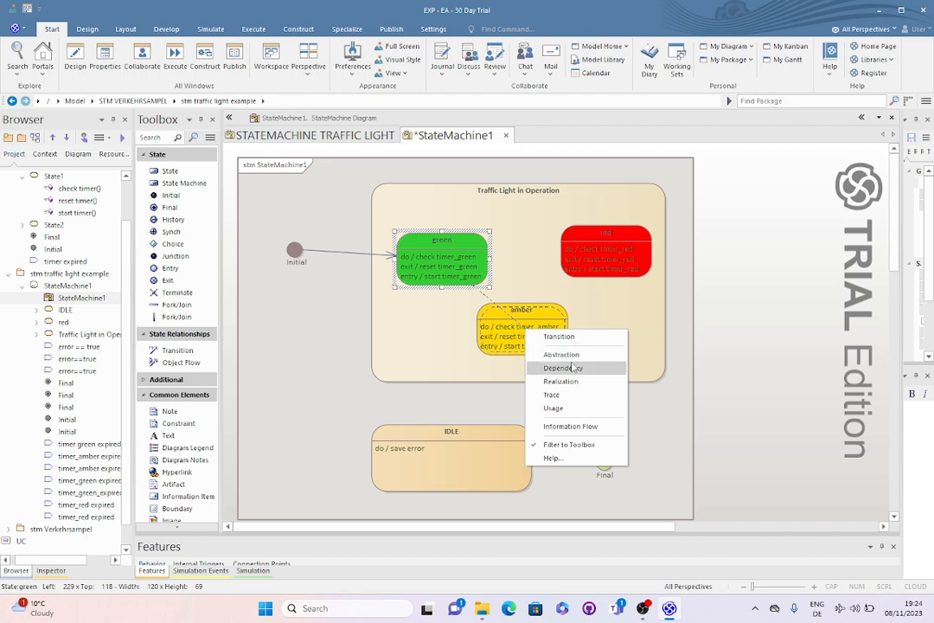
pyautogui.click(559, 336)
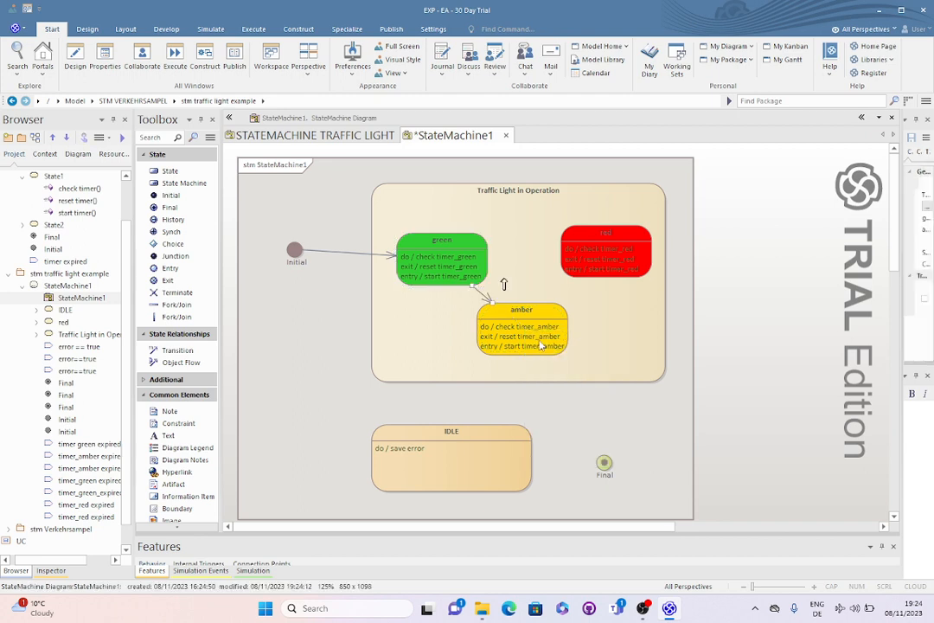
# Give the green-to-amber transition a saved trigger named "timer_green expired" with no type
pyautogui.doubleClick(479, 291)
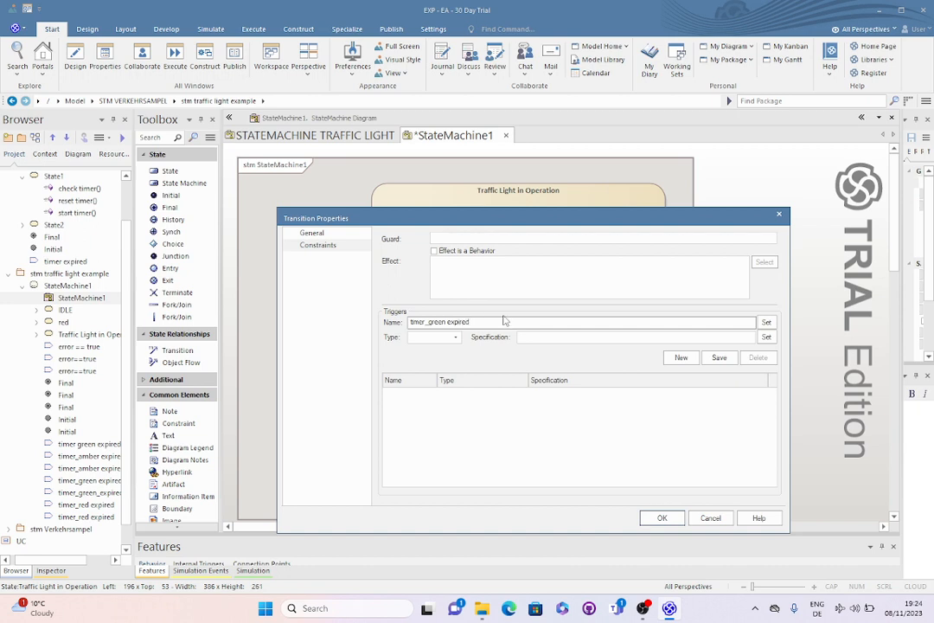
pyautogui.moveTo(471, 322); pyautogui.dragTo(408, 321)
pyautogui.hotkey('ctrl', 'c')
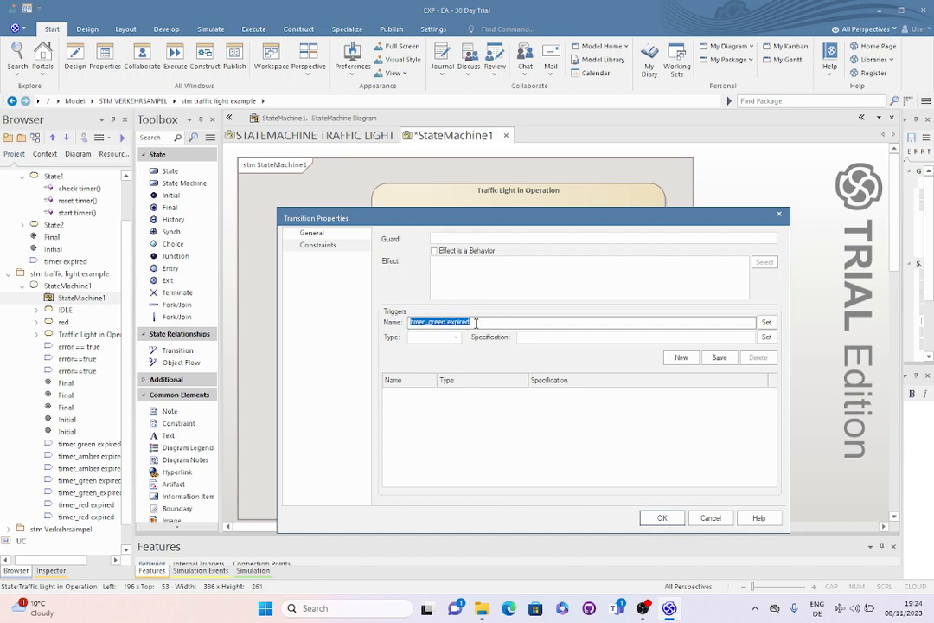
pyautogui.click(720, 357)
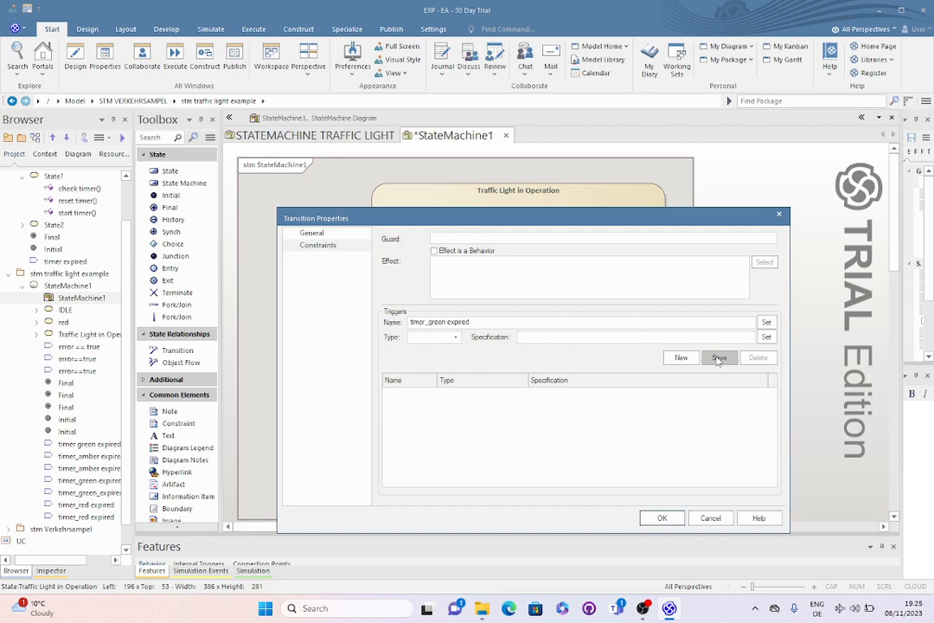
pyautogui.click(662, 517)
# Draw a Transition from the amber state to the red state
pyautogui.click(546, 345)
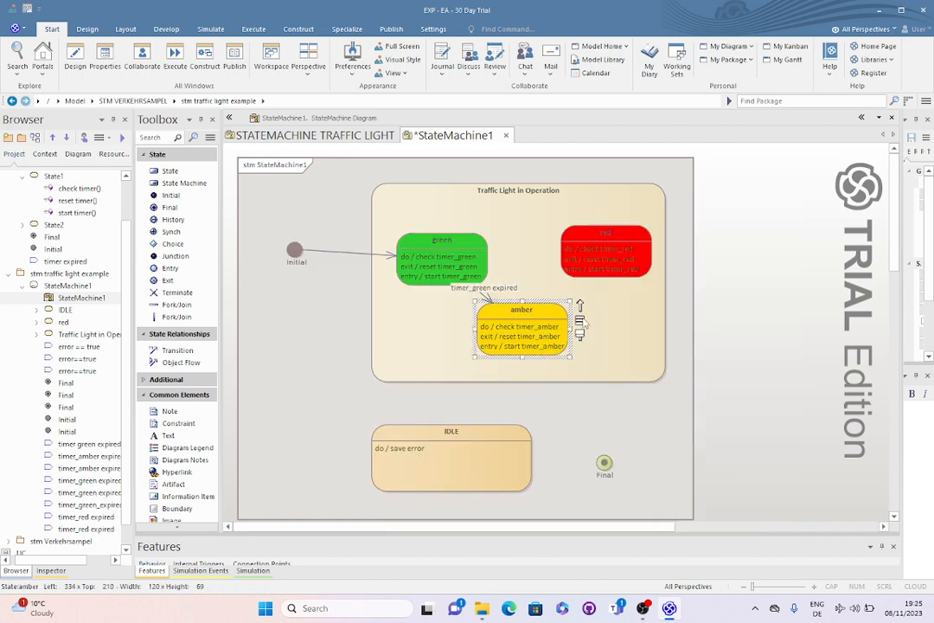
pyautogui.moveTo(580, 308); pyautogui.dragTo(627, 258)
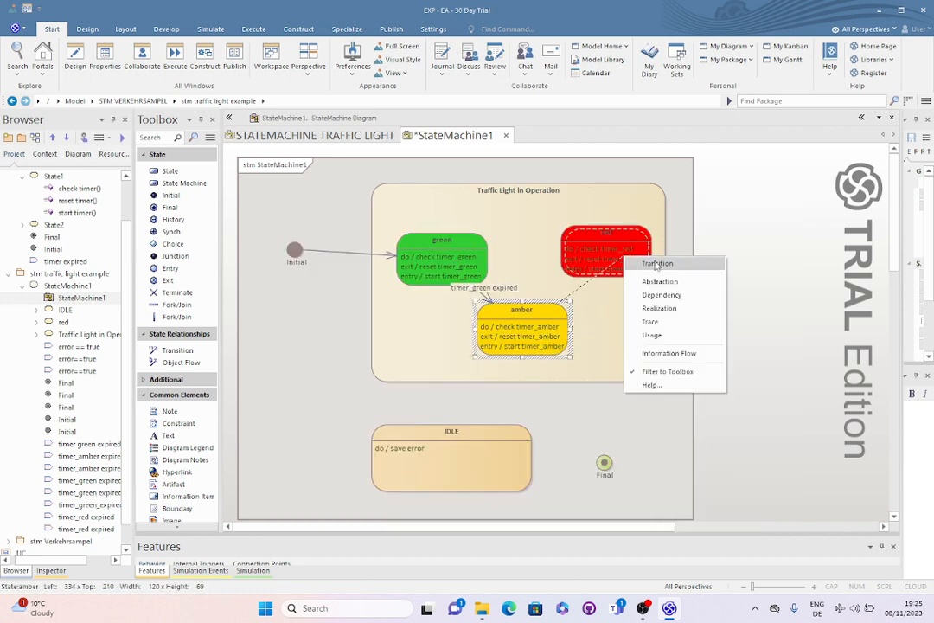
pyautogui.click(656, 263)
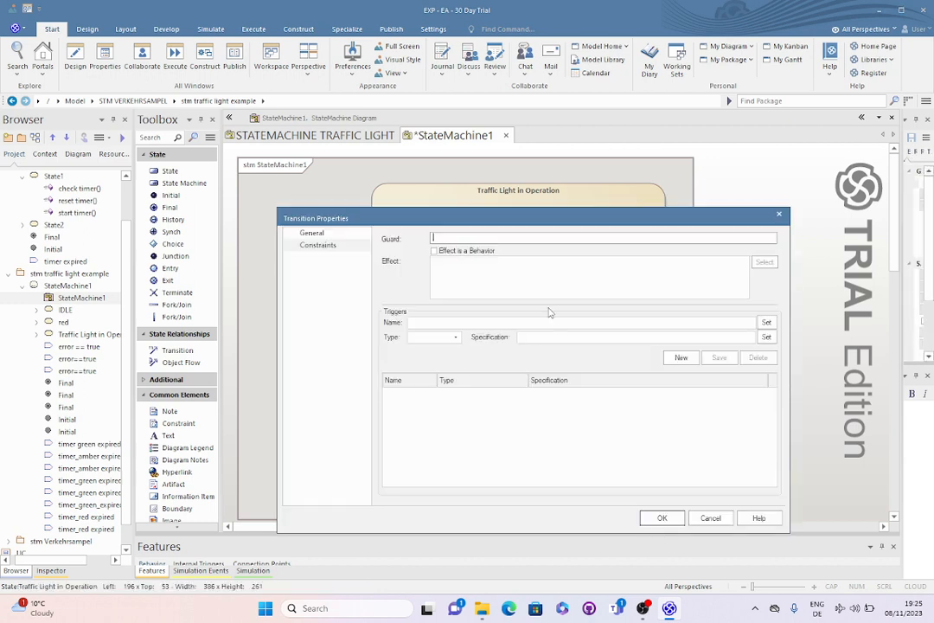
# Give the amber-to-red transition a saved trigger named "timer_amber expired" with no type
pyautogui.click(499, 322)
pyautogui.hotkey('ctrl', 'v')
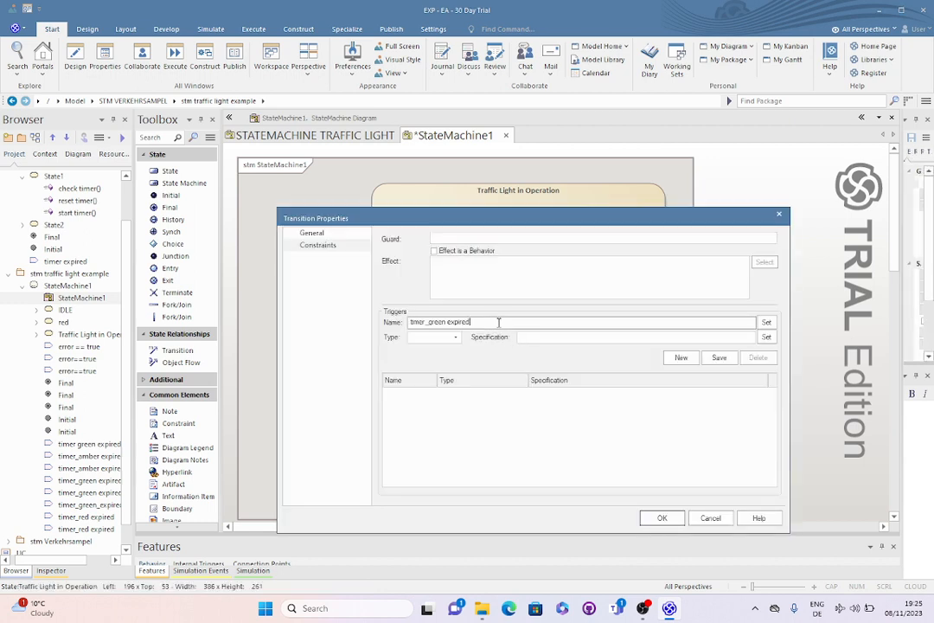
pyautogui.doubleClick(440, 322)
pyautogui.click(447, 322)
pyautogui.press('BackSpace')
pyautogui.press('BackSpace')
pyautogui.press('BackSpace')
pyautogui.press('BackSpace')
pyautogui.press('BackSpace')
pyautogui.write('amber')
pyautogui.click(719, 357)
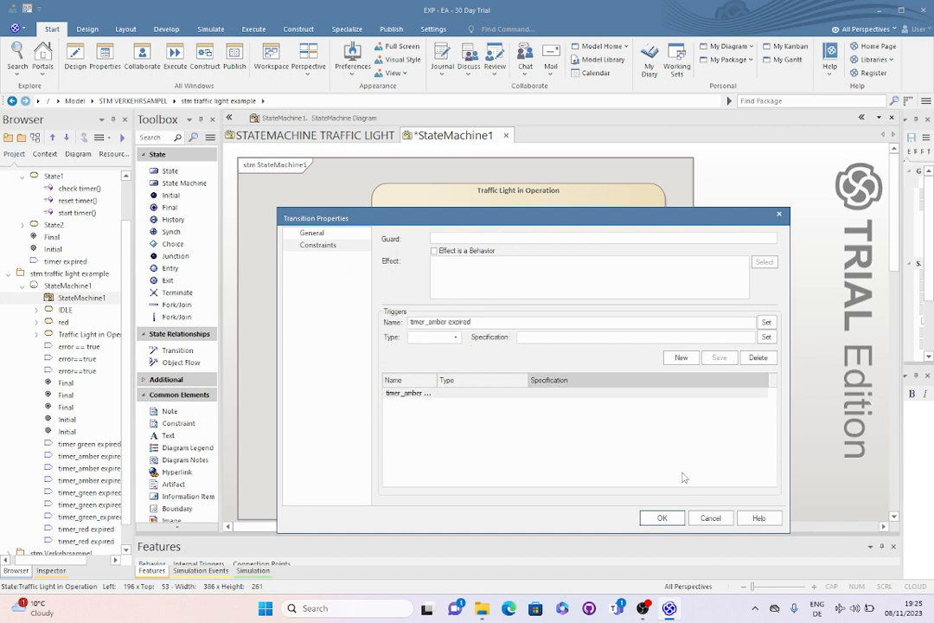
pyautogui.click(662, 518)
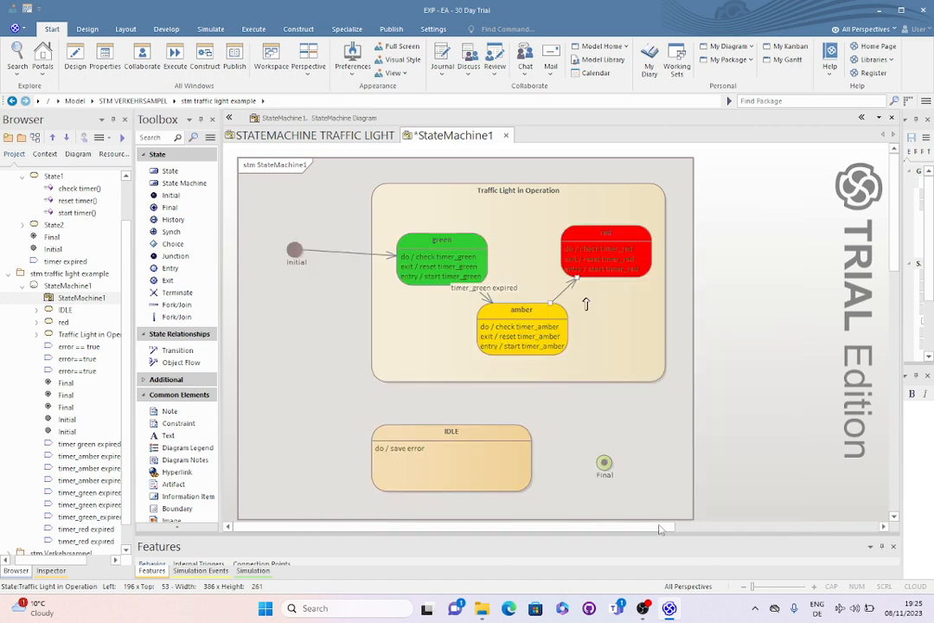
# Draw a Transition from the red state back to the green state
pyautogui.click(596, 263)
pyautogui.moveTo(665, 227); pyautogui.dragTo(471, 251)
pyautogui.click(543, 259)
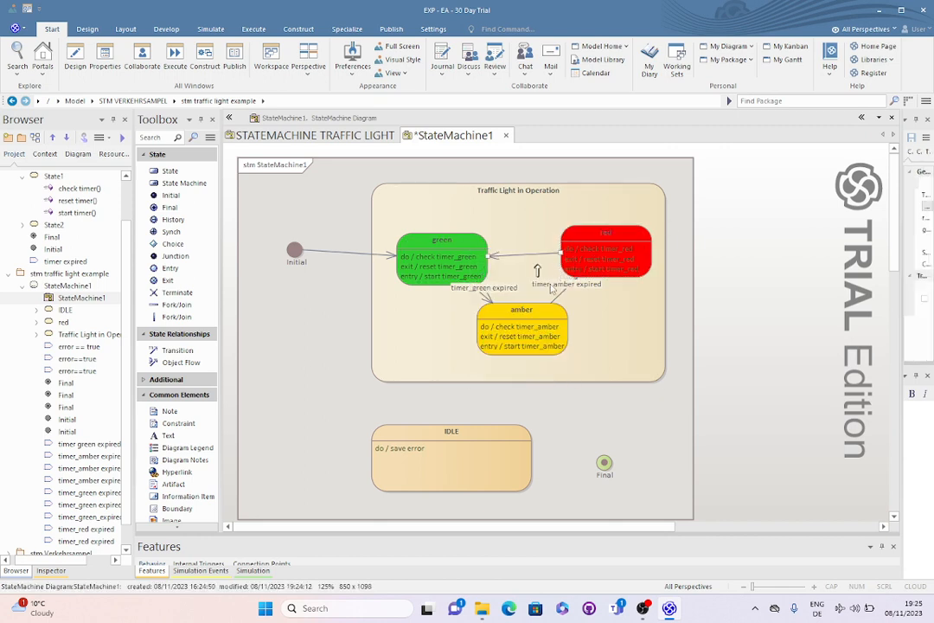
# Give the red-to-green transition a saved trigger named "timer_red expired" with no type
pyautogui.doubleClick(532, 252)
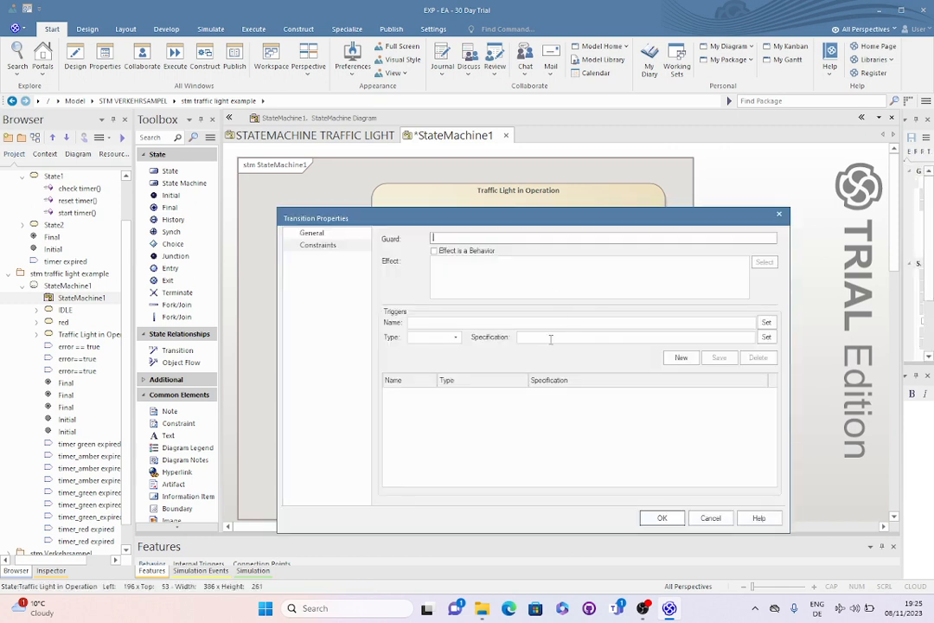
pyautogui.click(561, 322)
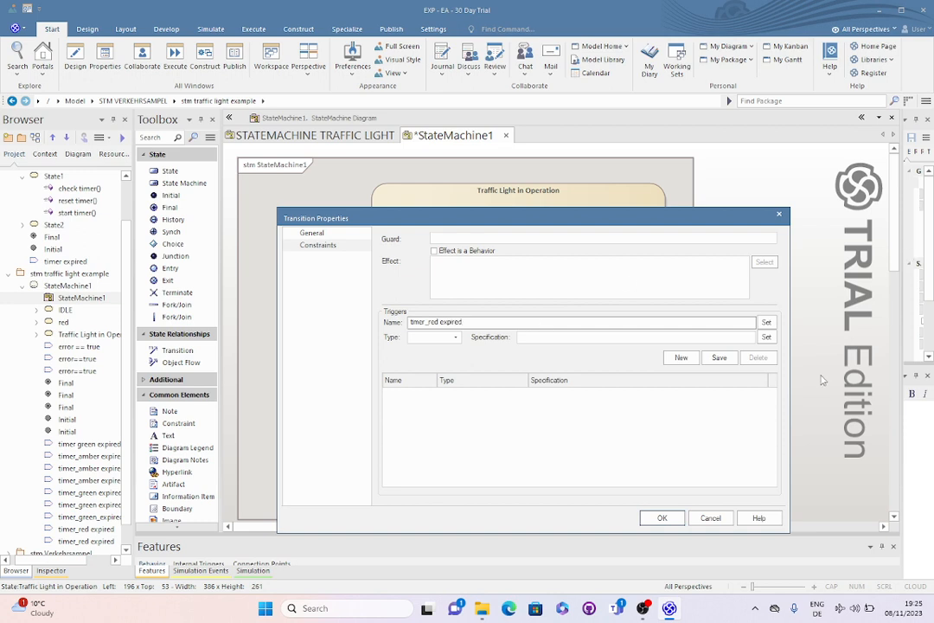
pyautogui.click(719, 357)
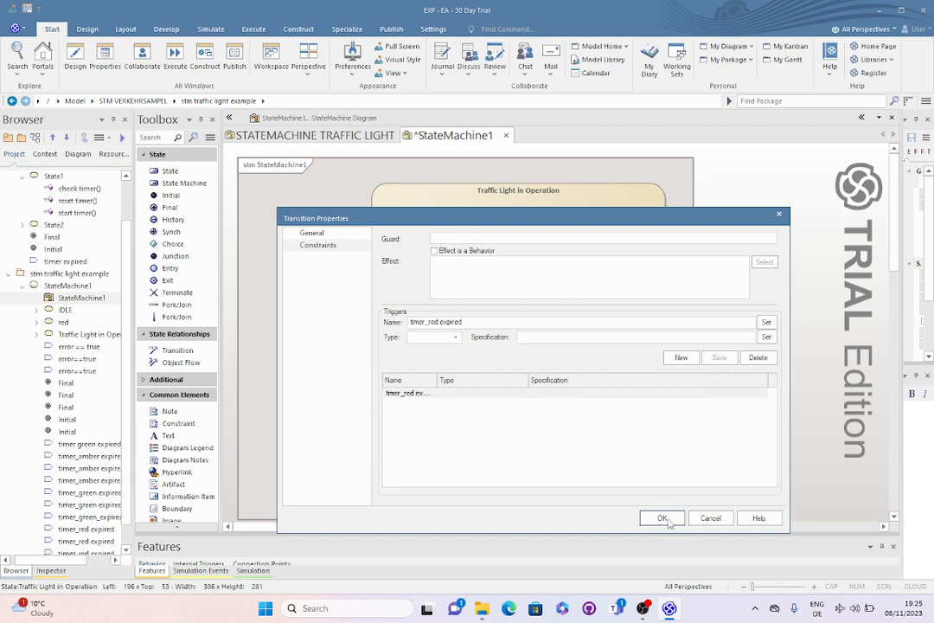
pyautogui.click(662, 518)
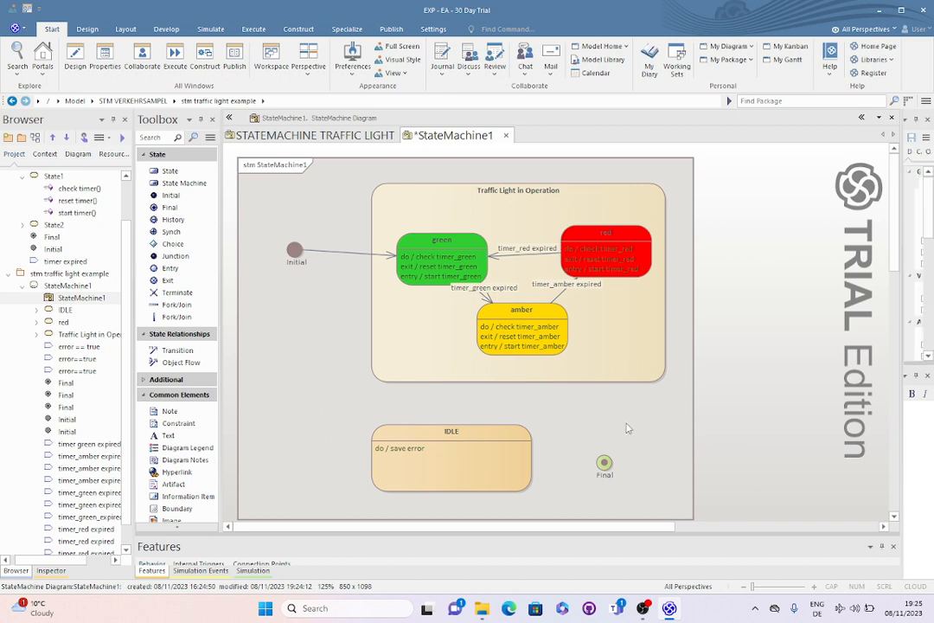
# Draw a Transition from the Traffic Light in Operation state to the IDLE state
pyautogui.click(584, 367)
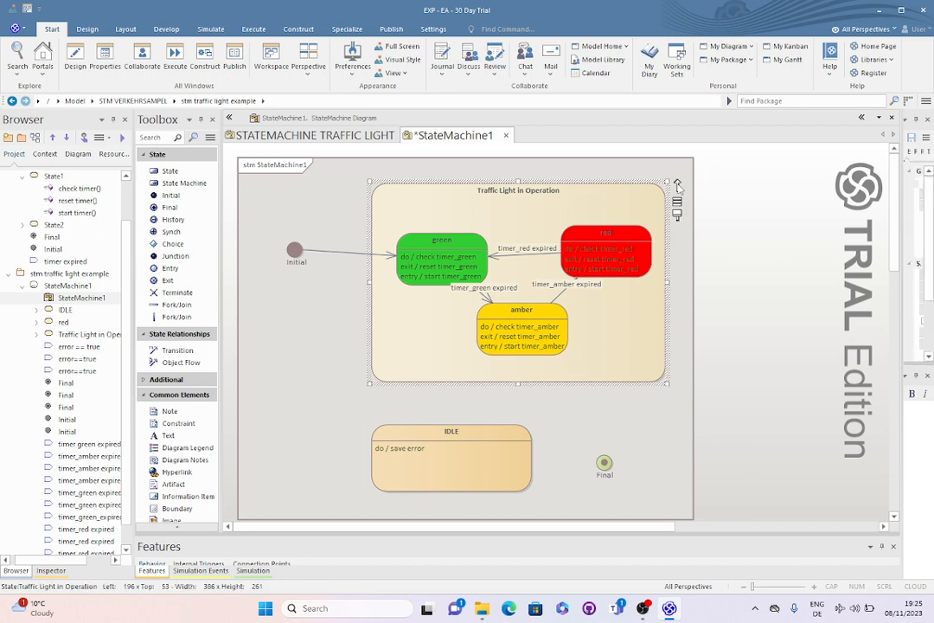
pyautogui.moveTo(678, 187)
pyautogui.mouseDown()
pyautogui.moveTo(483, 433)
pyautogui.moveTo(485, 450)
pyautogui.mouseUp()
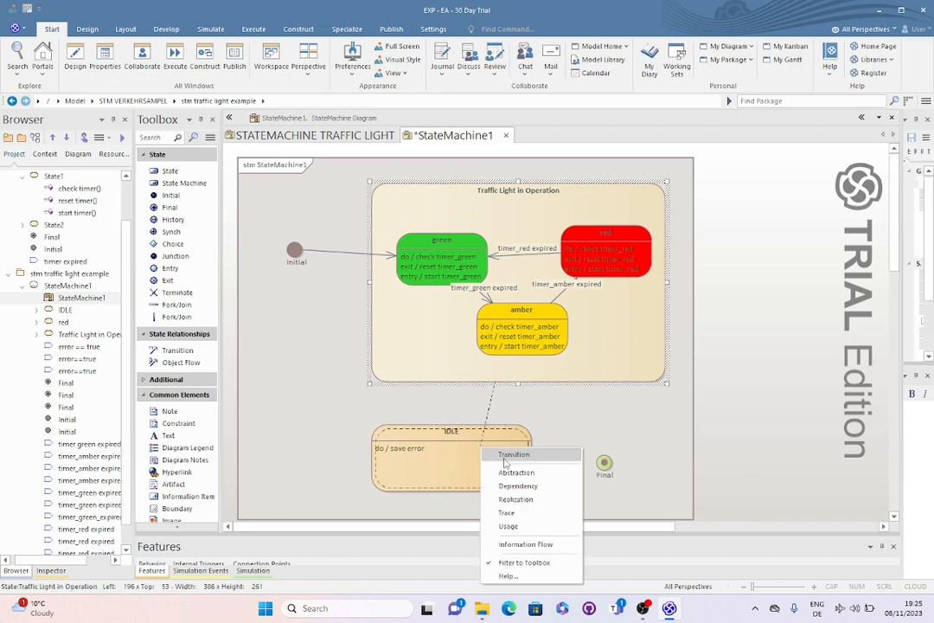
pyautogui.click(512, 455)
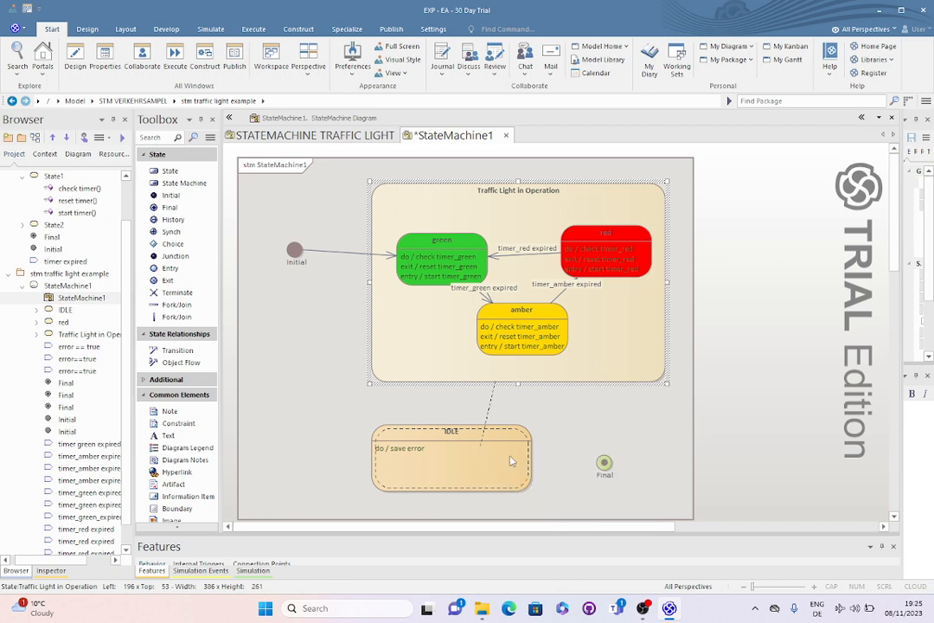
# Give the transition into the IDLE state a saved trigger named "error==true" with no type
pyautogui.doubleClick(474, 395)
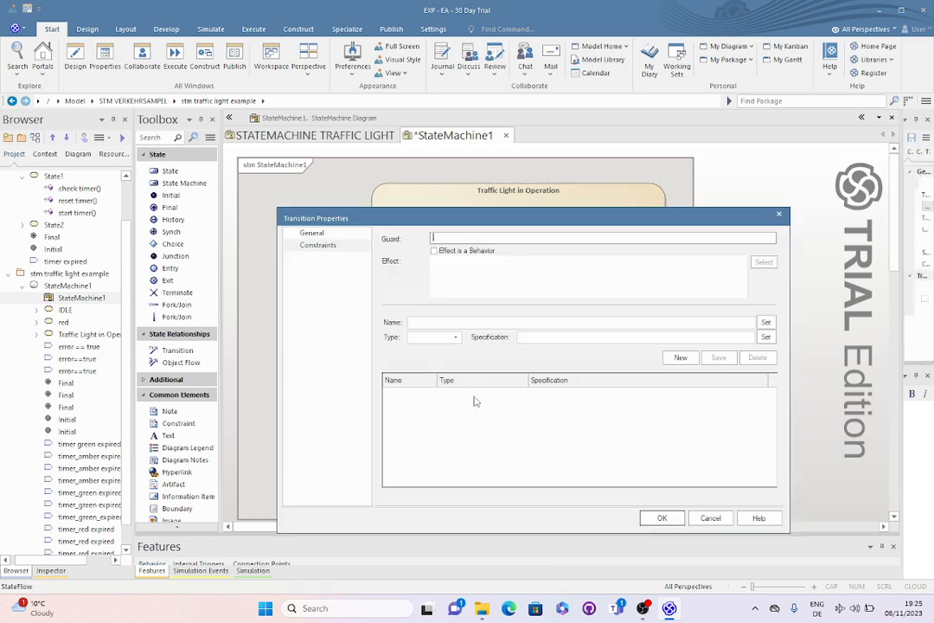
pyautogui.click(544, 321)
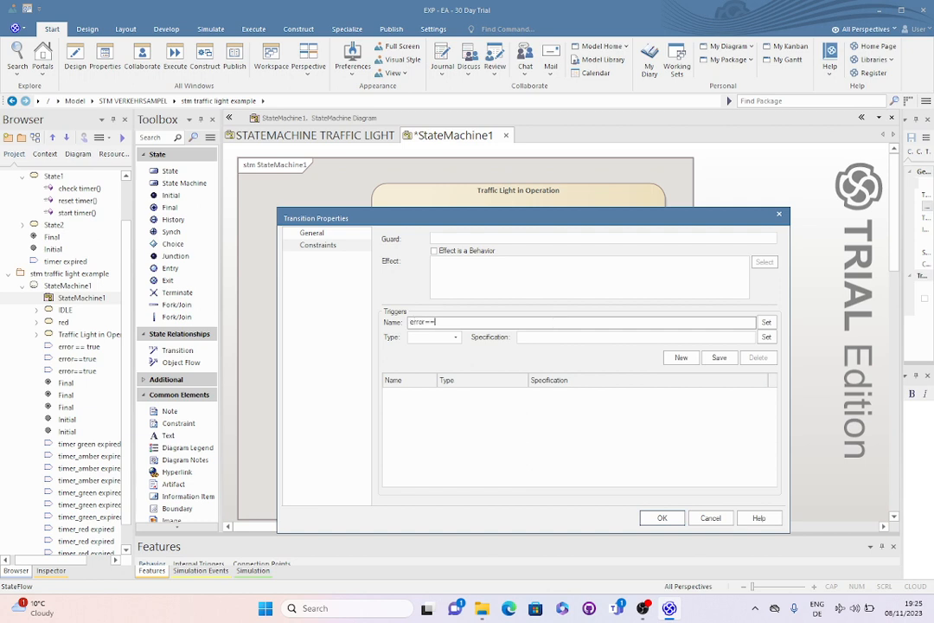
pyautogui.click(719, 357)
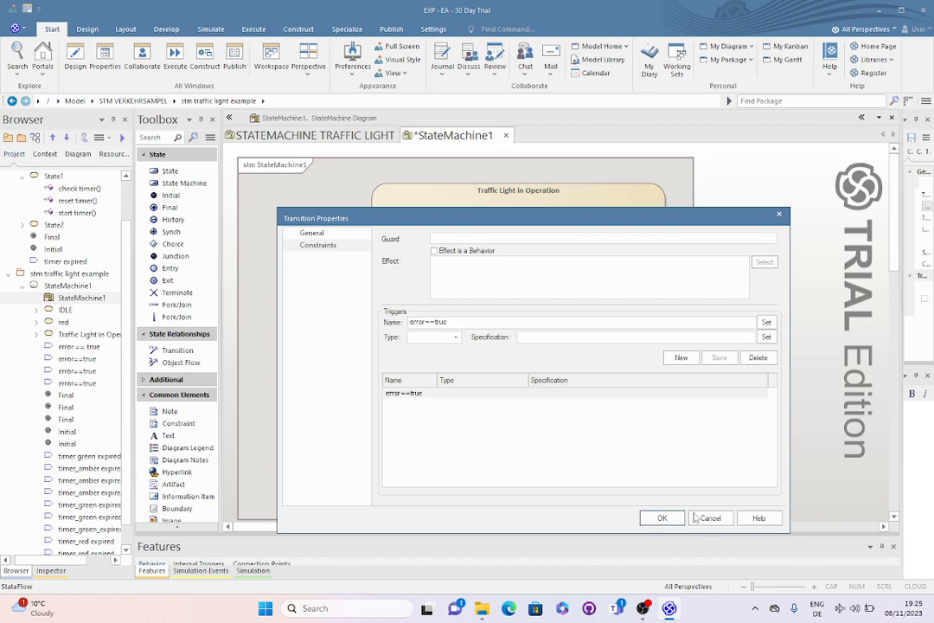
pyautogui.click(662, 517)
# Draw a Transition from the IDLE state to the Final node
pyautogui.click(498, 456)
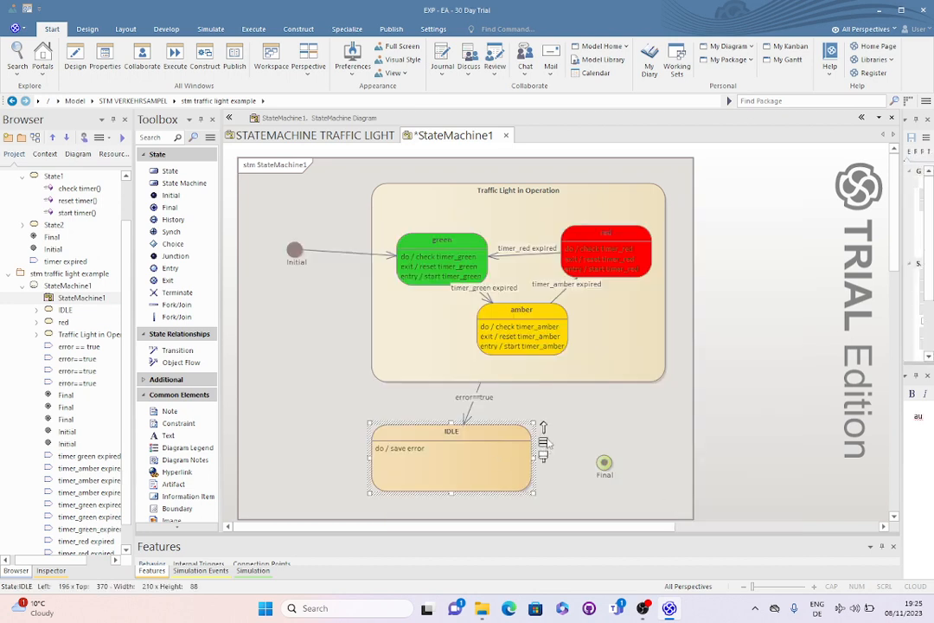
pyautogui.moveTo(539, 437); pyautogui.dragTo(604, 463)
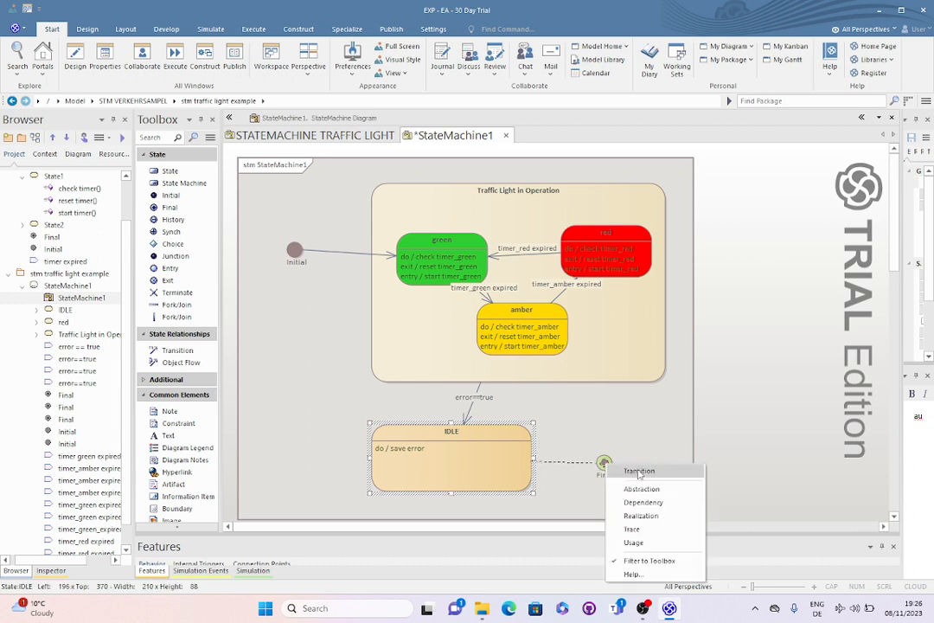